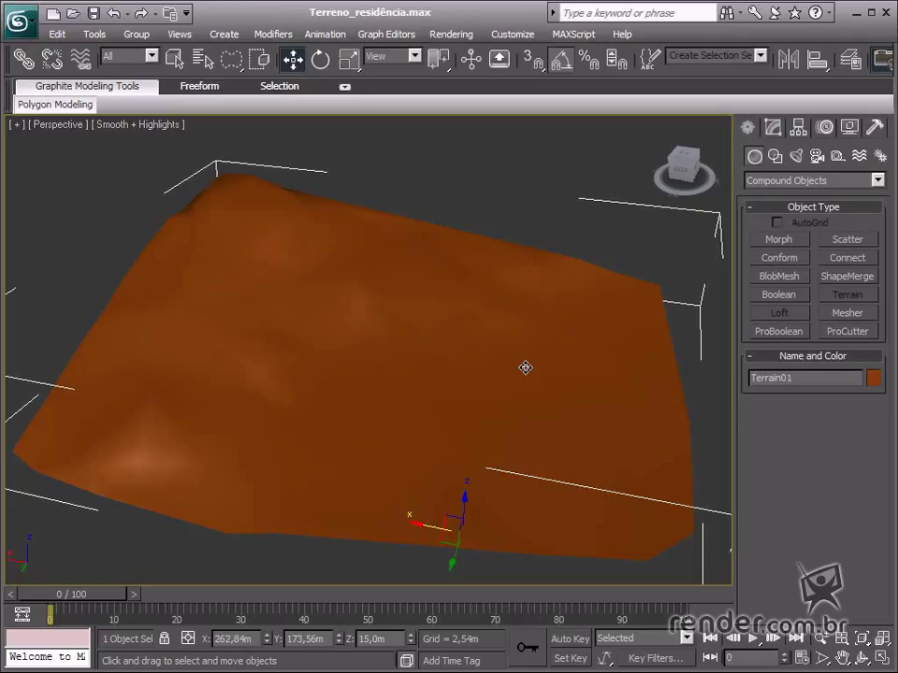
Navigate the scene, then select and frame the grass blade object above the terrain
middle_click_drag(525, 368, 521, 365)
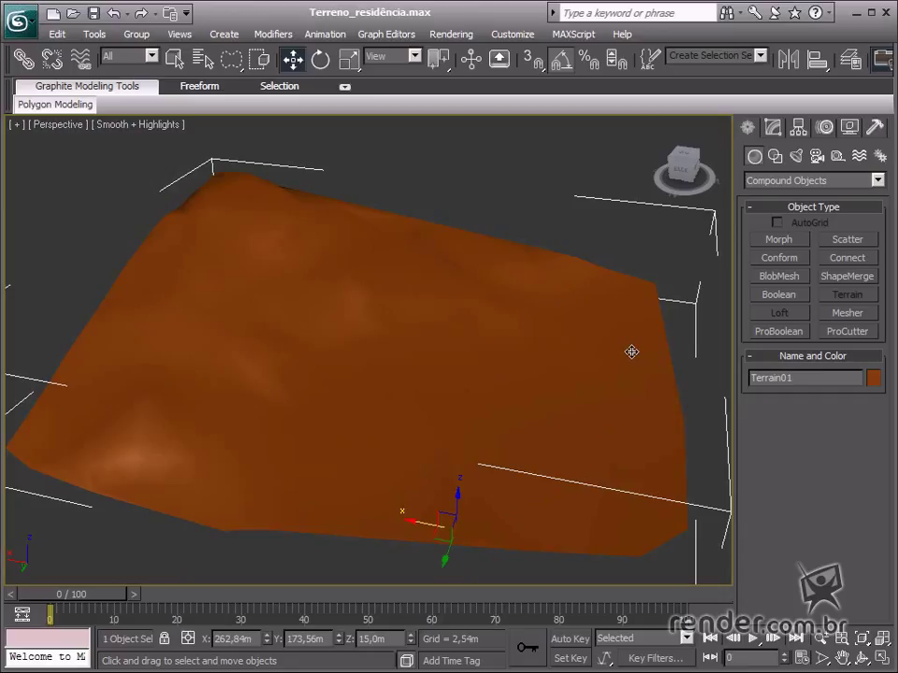
scroll(591, 353, "down", 5)
middle_click_drag(583, 365, 447, 450, "alt")
mouse_move(477, 254)
left_mouse_down()
mouse_move(425, 170)
mouse_move(380, 249)
mouse_move(449, 262)
left_mouse_up()
middle_click_drag(664, 479, 608, 510)
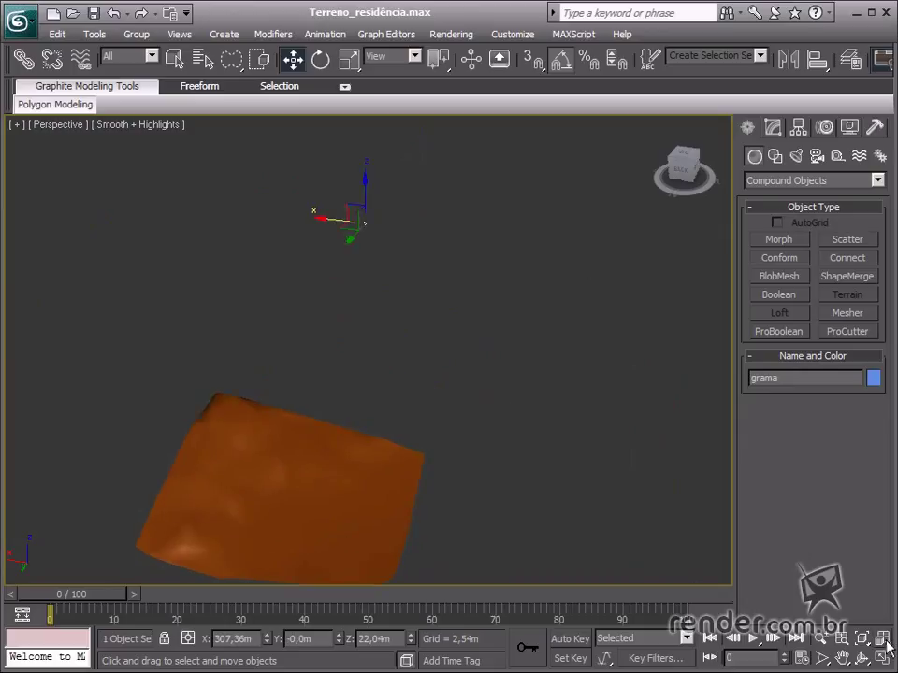
left_click(883, 641)
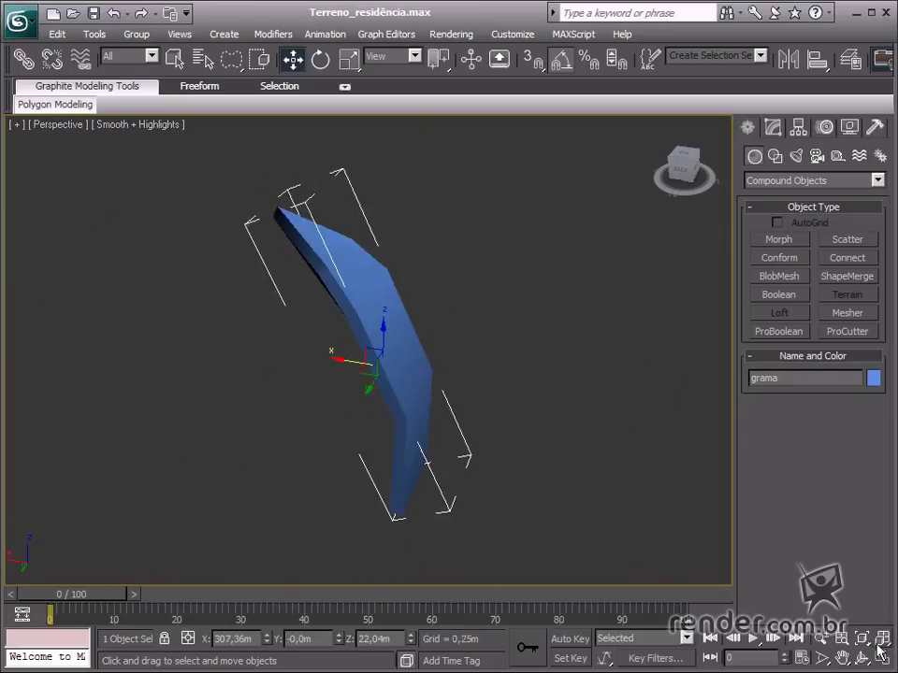
left_click_drag(883, 640, 885, 624)
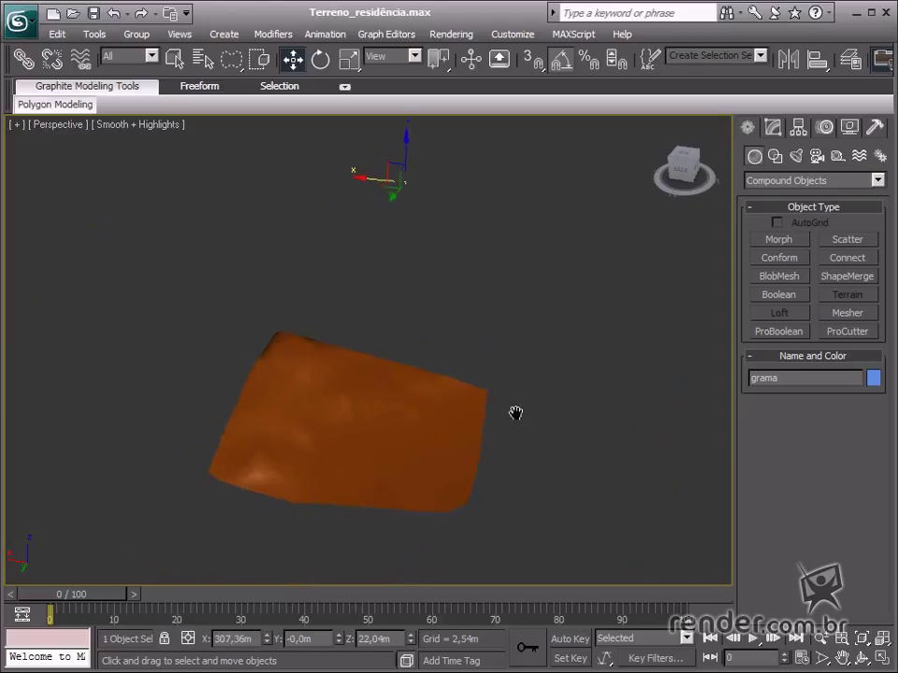
scroll(297, 432, "up", 5)
Convert Terrain01 into an Editable Poly object
left_click(297, 431)
scroll(359, 473, "down", 4)
middle_click_drag(359, 473, 395, 425, "alt")
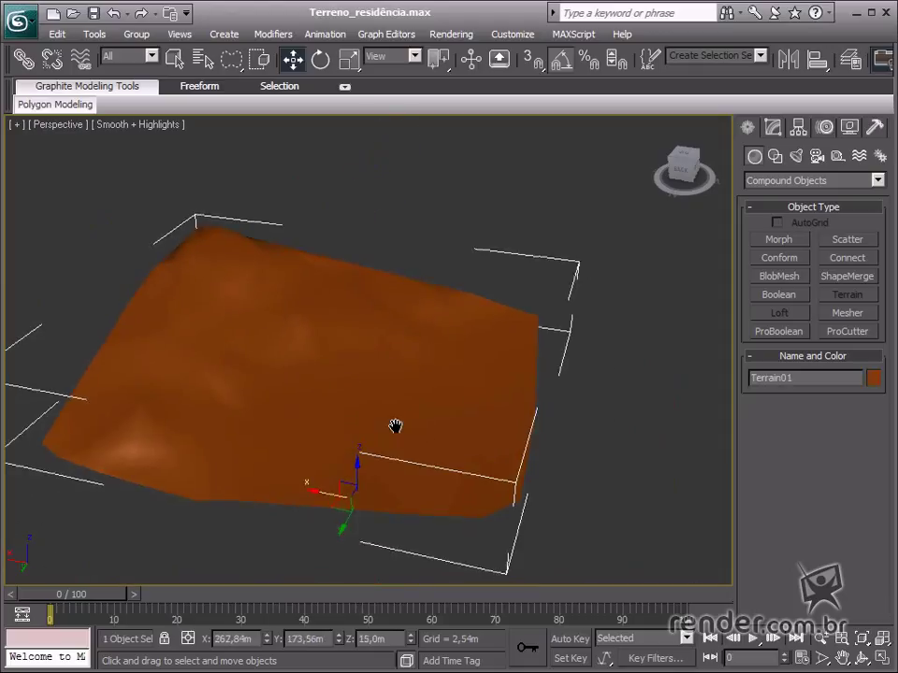
right_click(234, 312)
mouse_move(309, 460)
left_click(481, 484)
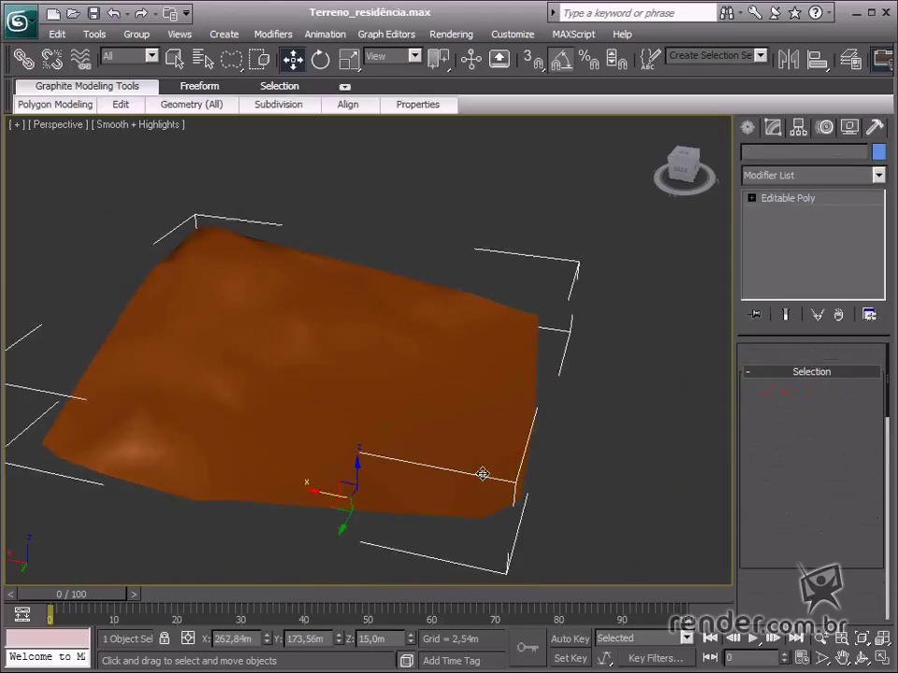
middle_click_drag(324, 403, 387, 403)
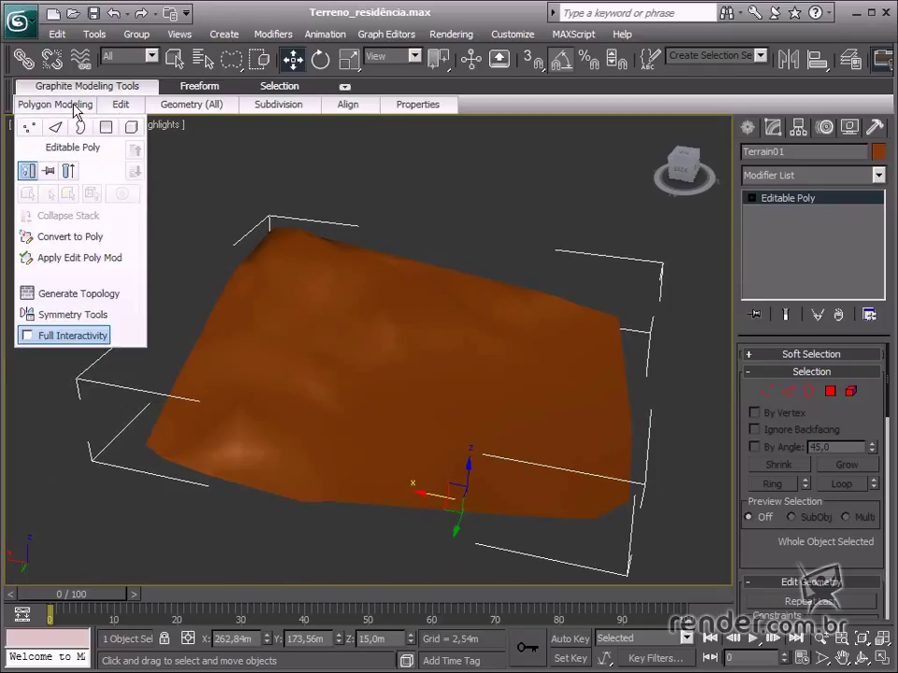
Retopologize Terrain01 with the Floor and a denser pattern, then display Edged Faces
mouse_move(58, 104)
left_click(94, 295)
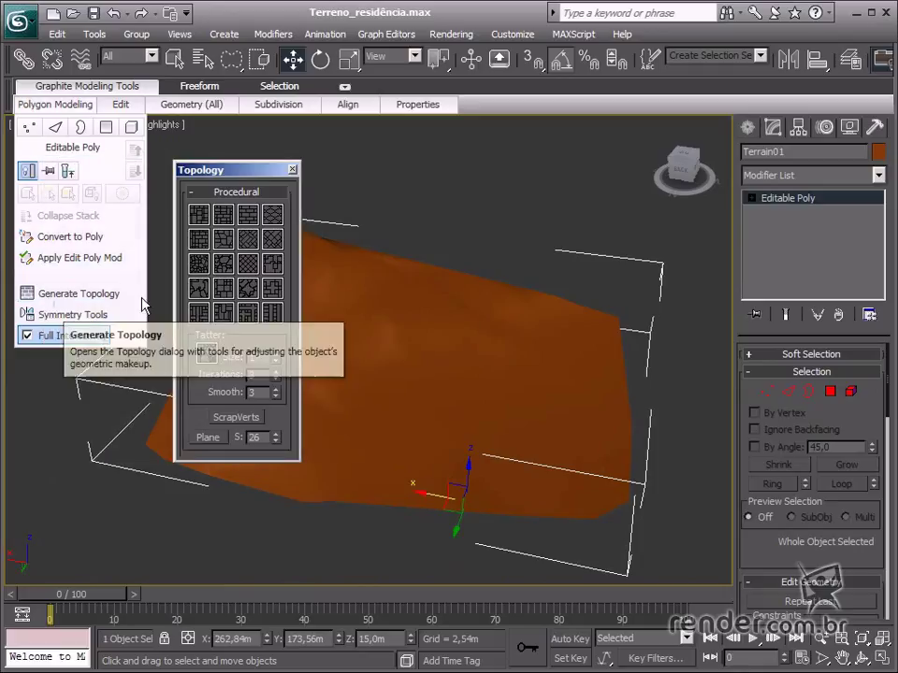
left_click_drag(253, 174, 125, 174)
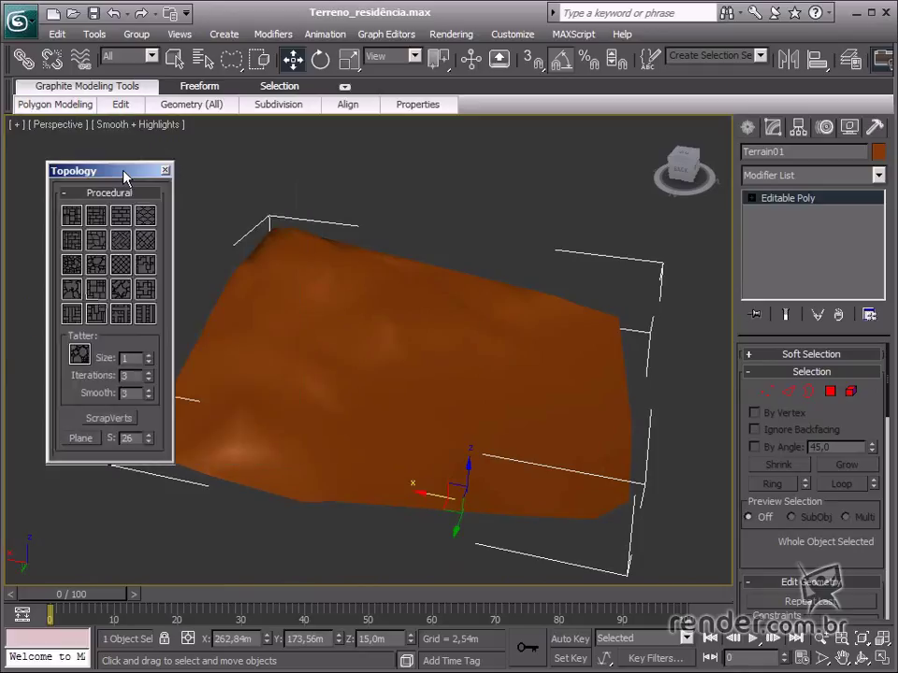
left_click(119, 242)
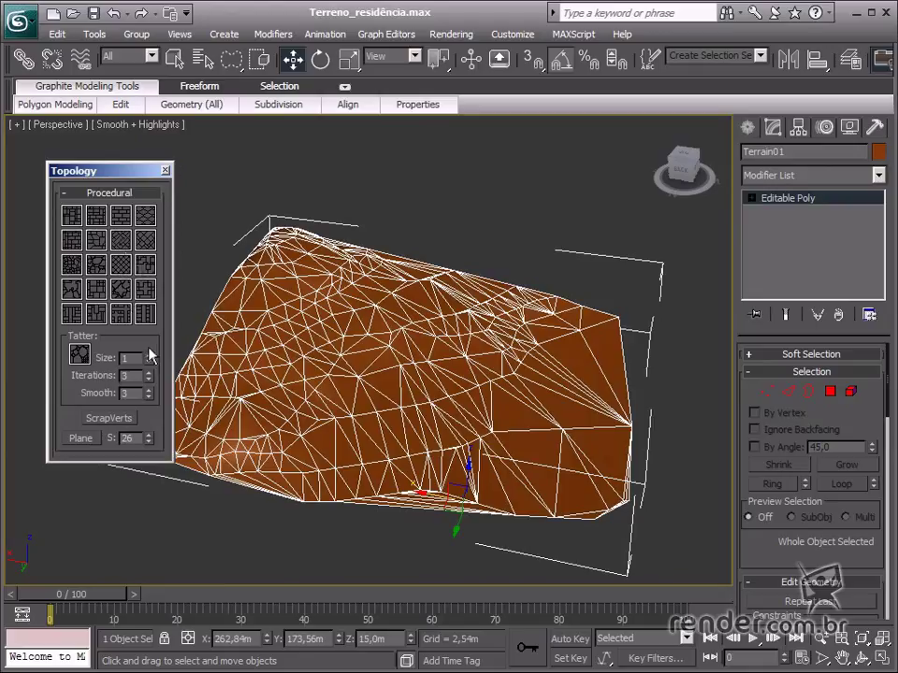
left_click(122, 264)
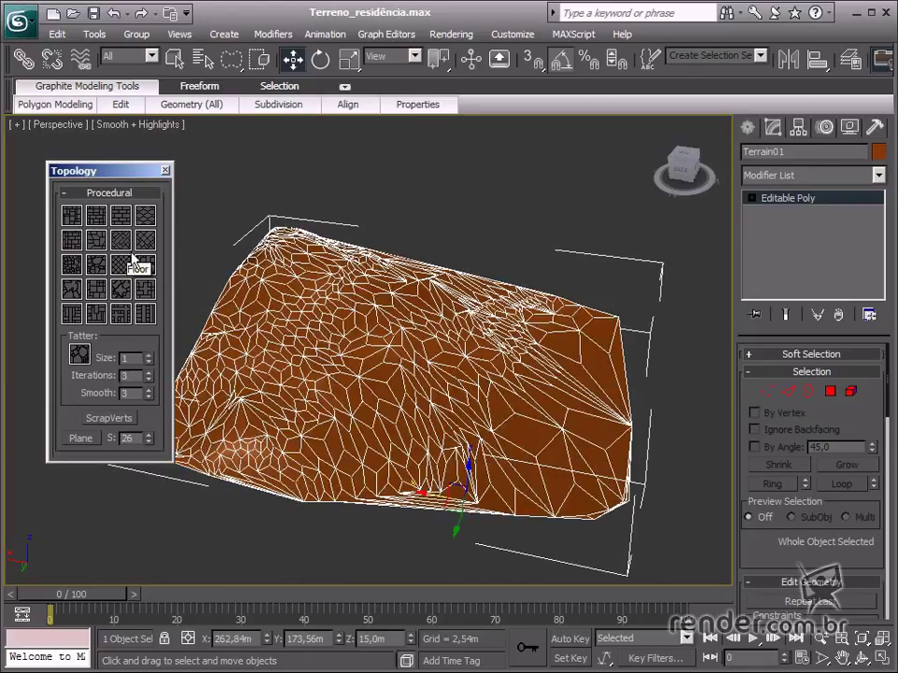
left_click(165, 171)
key("F4")
scroll(367, 388, "up", 8)
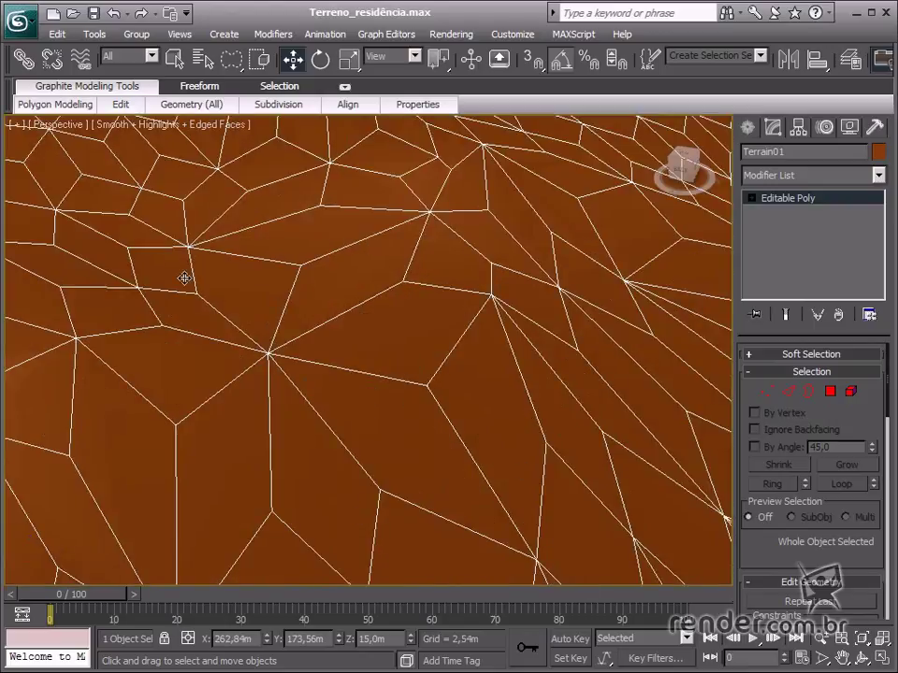
scroll(528, 401, "down", 10)
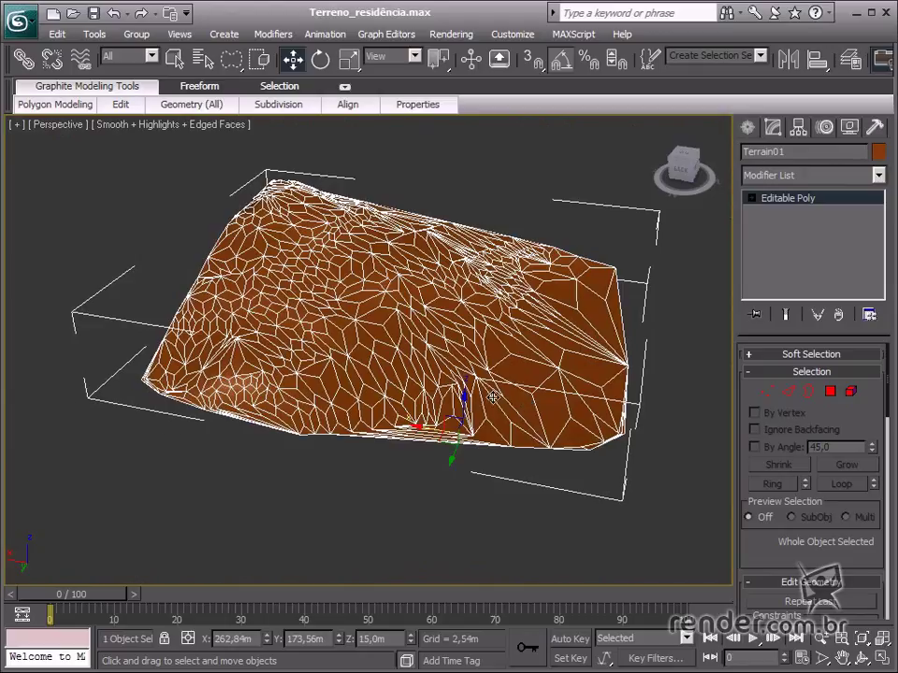
middle_click_drag(396, 302, 465, 445)
scroll(468, 451, "up", 5)
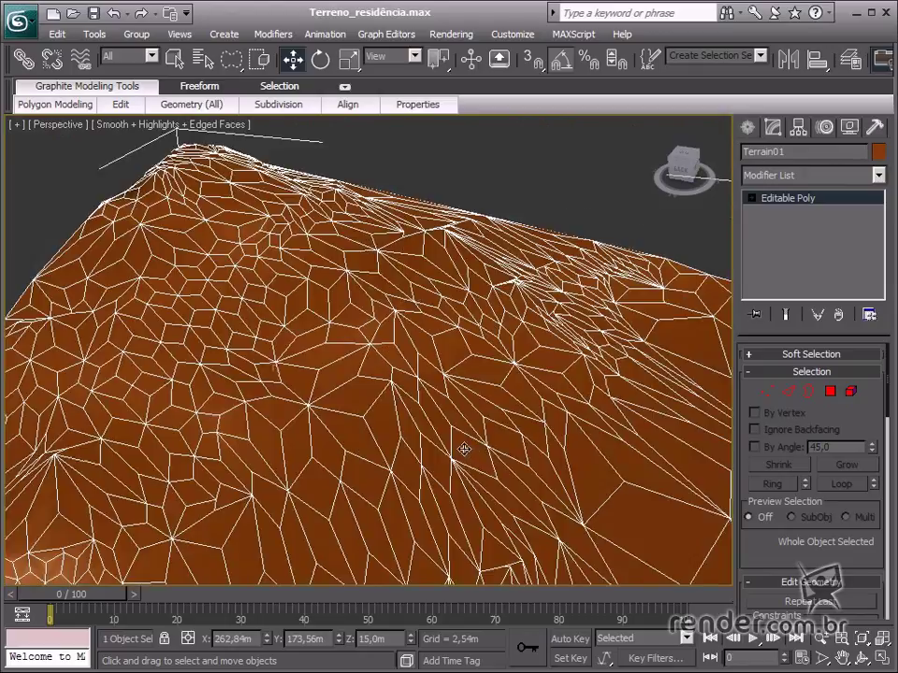
scroll(468, 430, "up", 2)
scroll(468, 416, "down", 7)
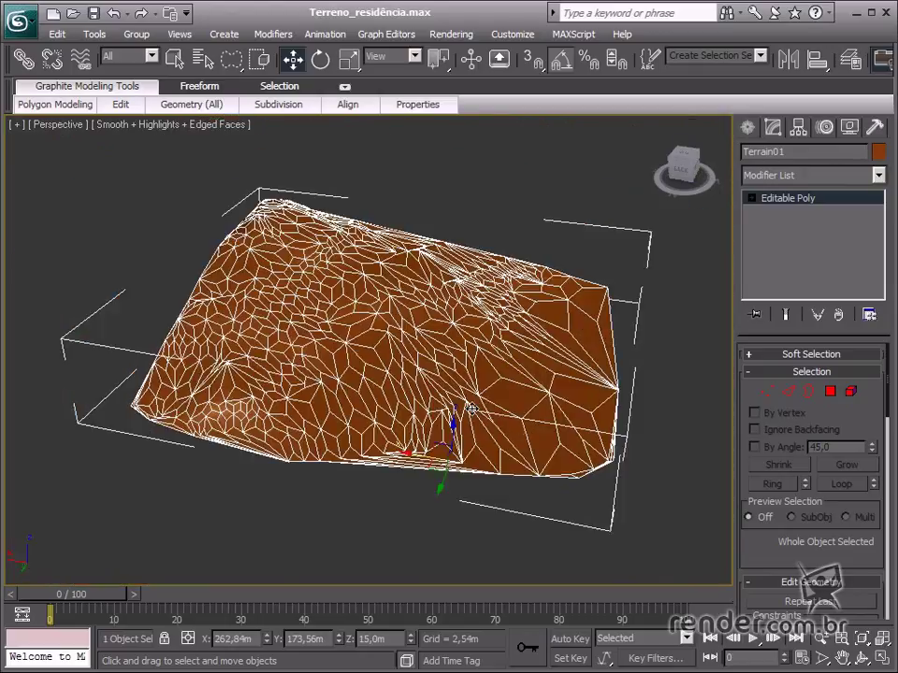
left_click(848, 391)
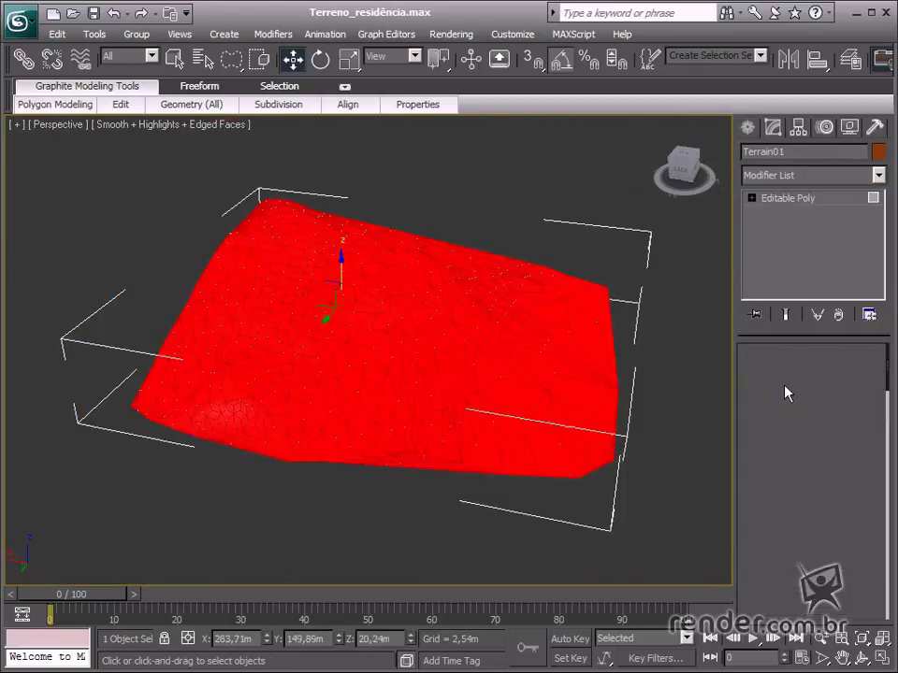
left_click(229, 61)
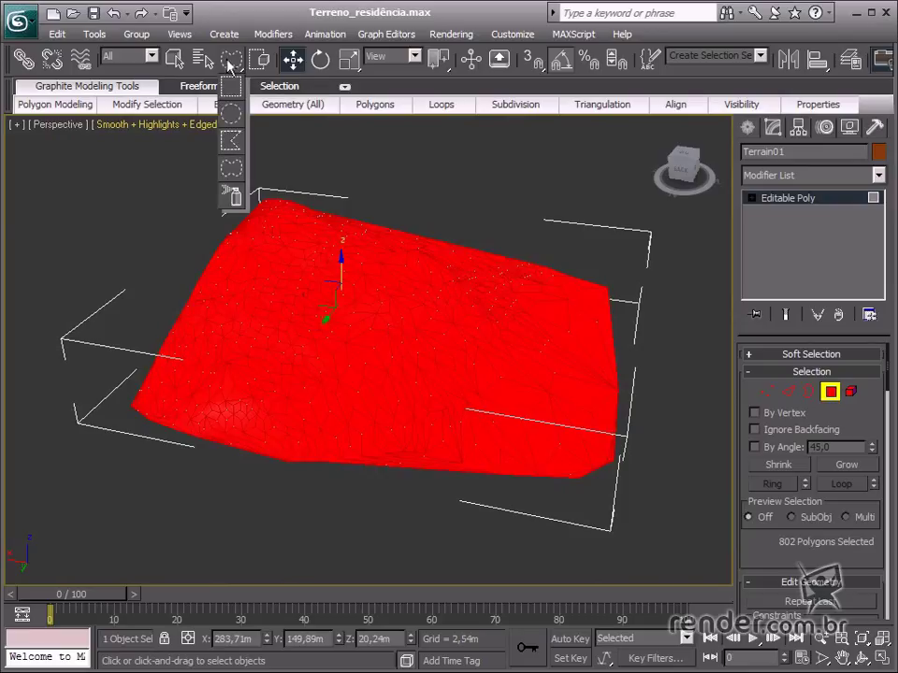
left_click(173, 58)
mouse_move(154, 286)
left_mouse_down()
mouse_move(160, 486)
mouse_move(311, 370)
mouse_move(201, 278)
left_mouse_up()
mouse_move(370, 522)
left_mouse_down()
mouse_move(320, 481)
mouse_move(391, 375)
mouse_move(625, 249)
mouse_move(523, 543)
mouse_move(465, 557)
left_mouse_up()
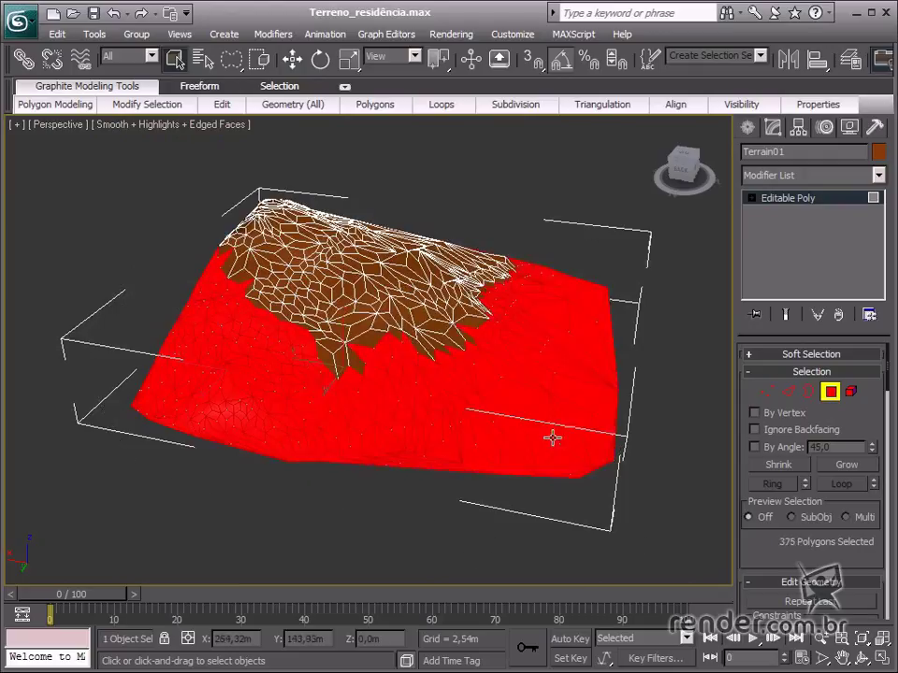
left_click(831, 394)
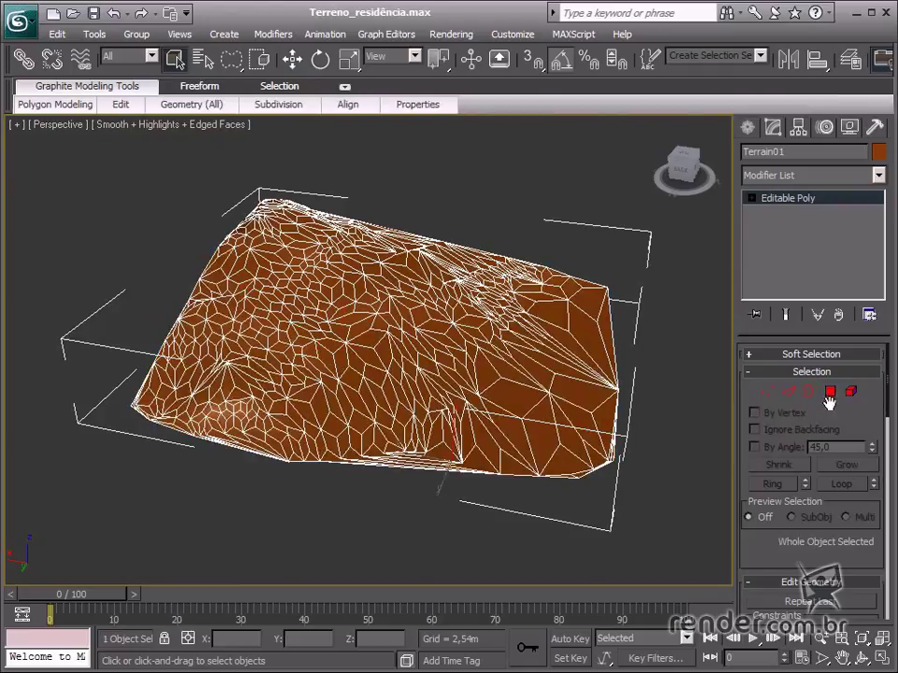
Create a Scatter compound with grama as source and Terrain01 as the distribution object
middle_click_drag(453, 191, 438, 250)
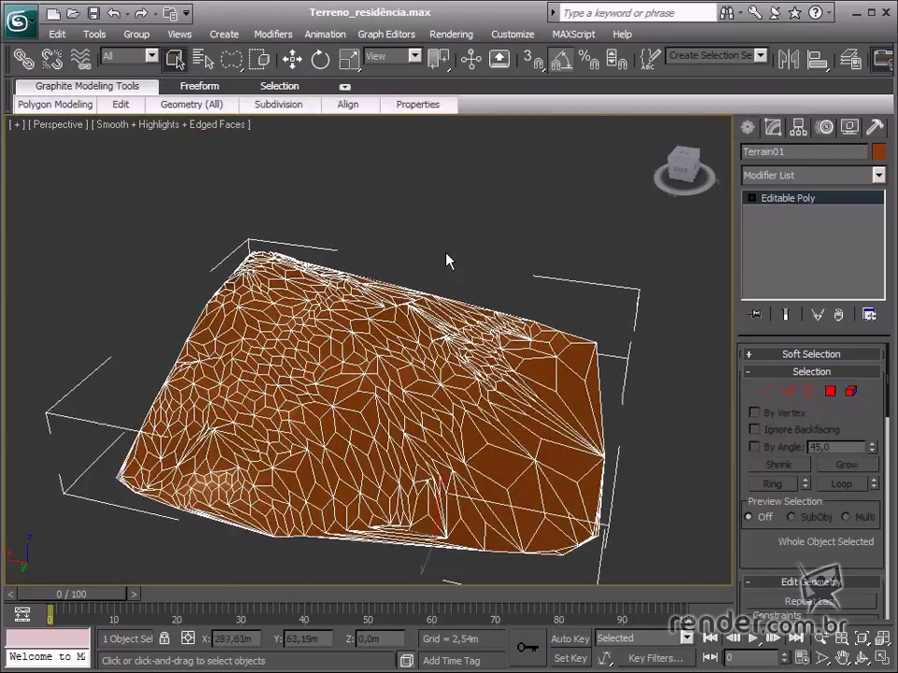
scroll(447, 262, "down", 5)
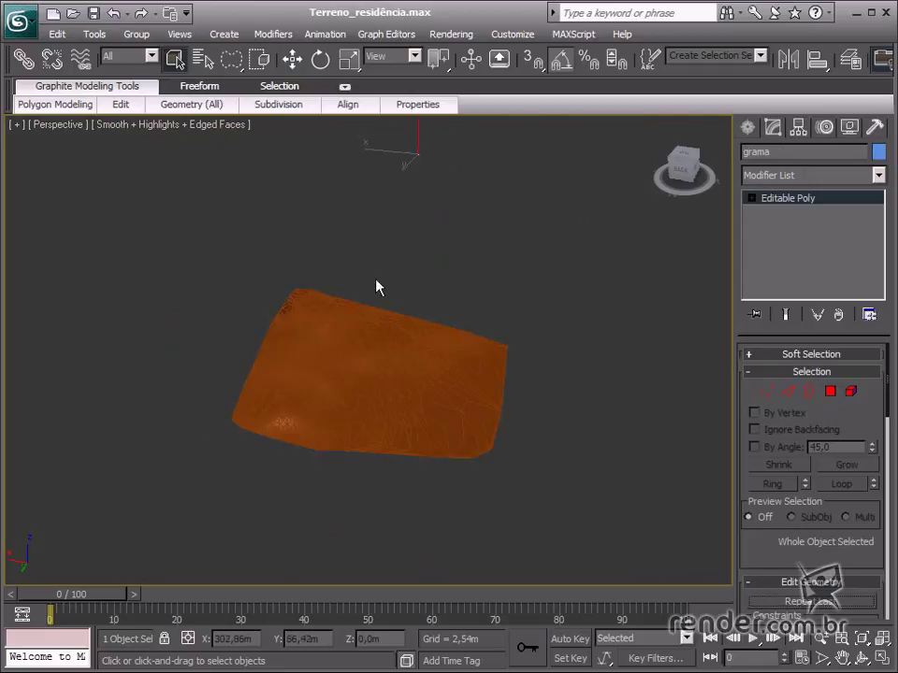
middle_click_drag(378, 287, 511, 378, "alt")
scroll(505, 336, "up", 3)
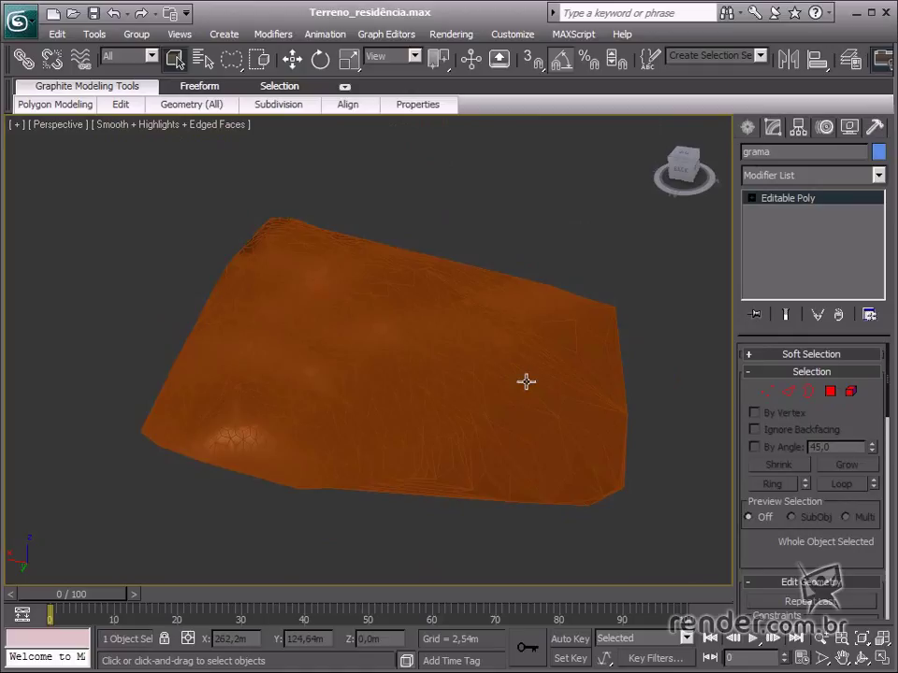
left_click(747, 129)
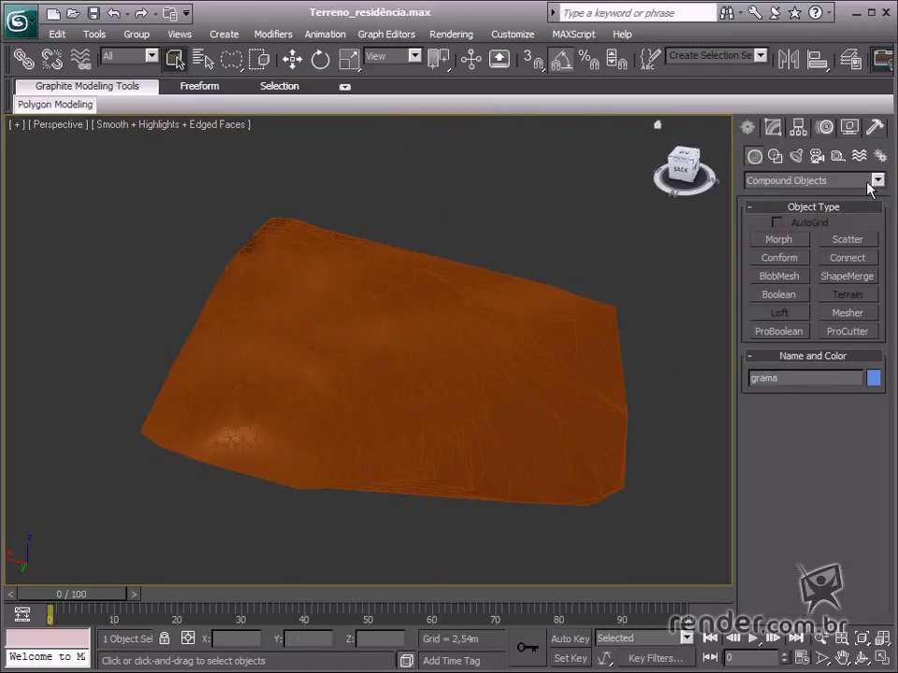
left_click(848, 241)
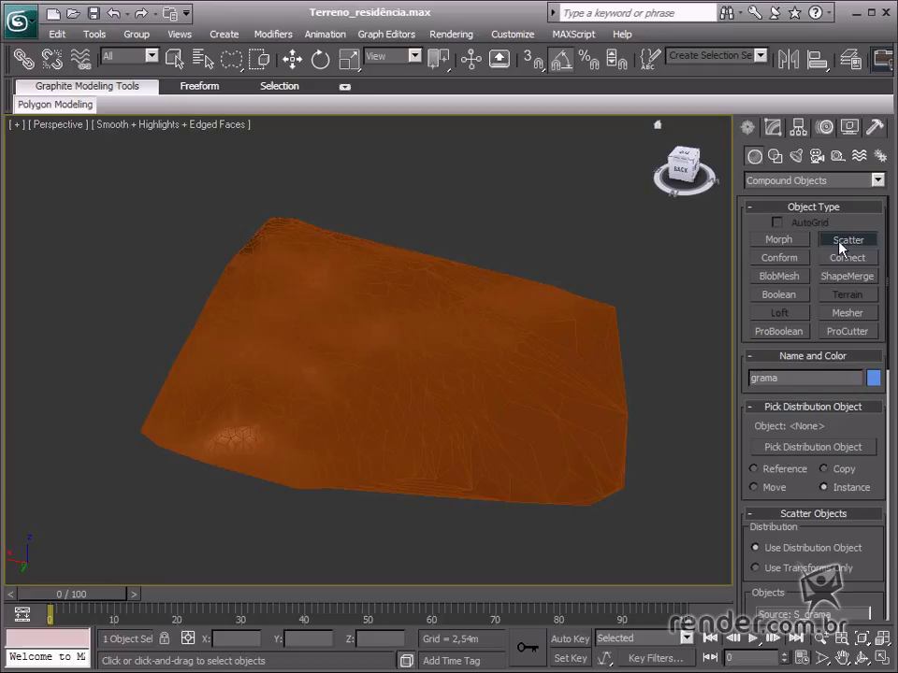
left_click_drag(883, 429, 874, 350)
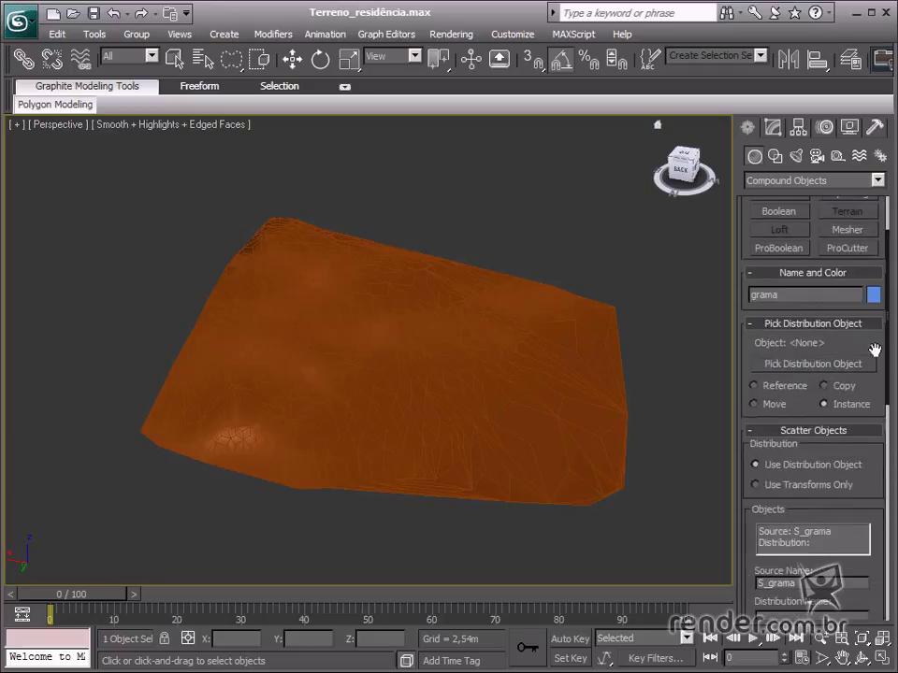
left_click(868, 365)
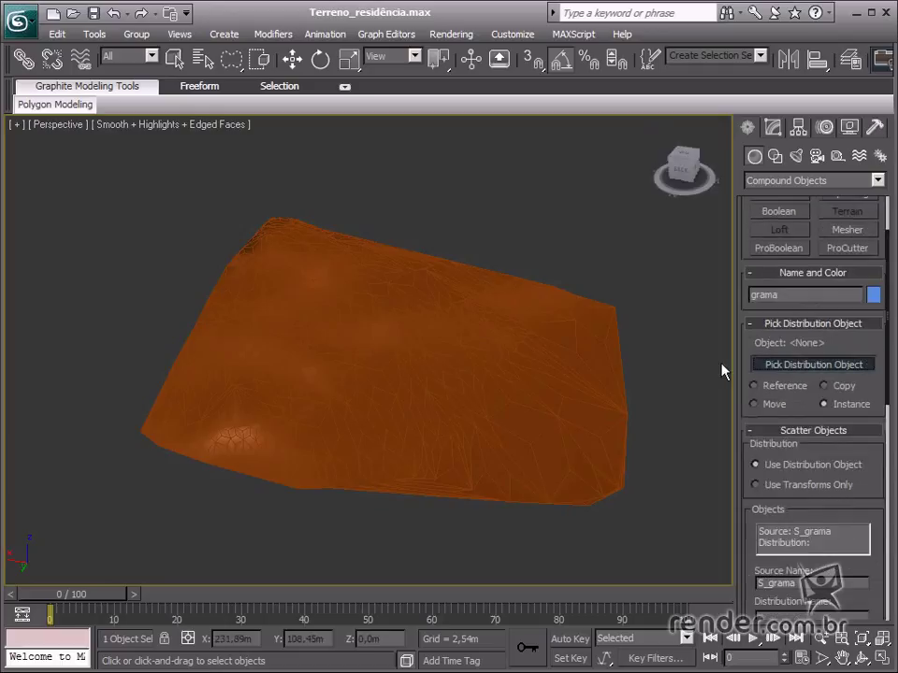
left_click(460, 360)
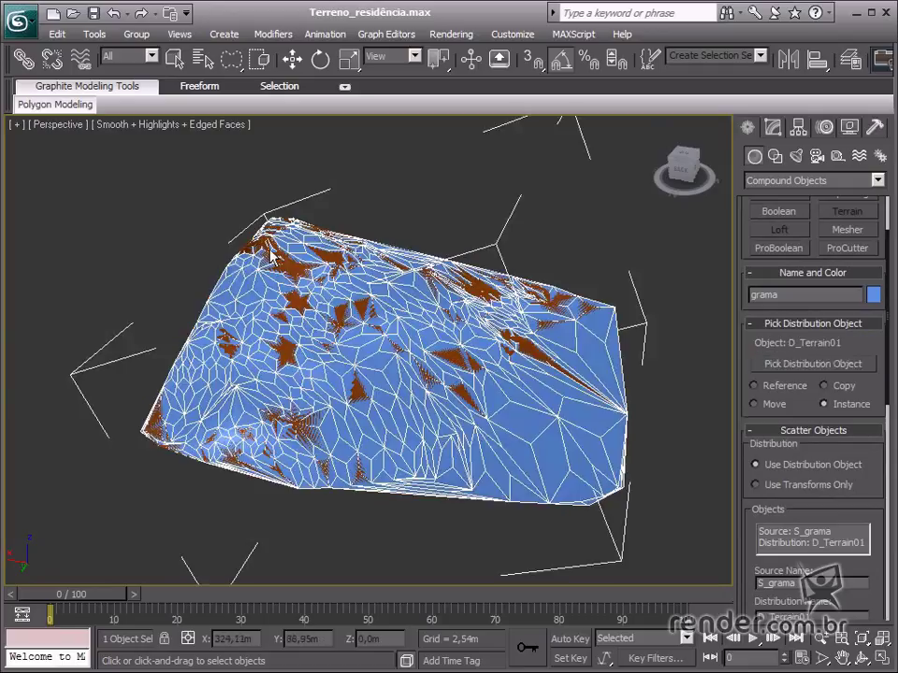
Turn off Perpendicular and turn on Use Selected Faces Only in the Scatter parameters
left_click_drag(881, 398, 875, 197)
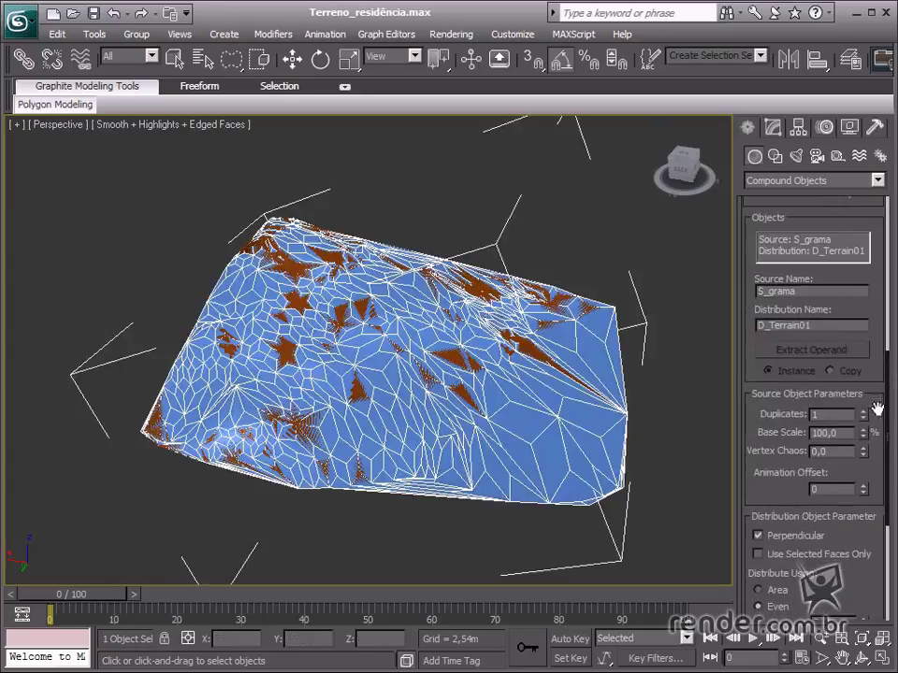
left_click_drag(876, 405, 875, 271)
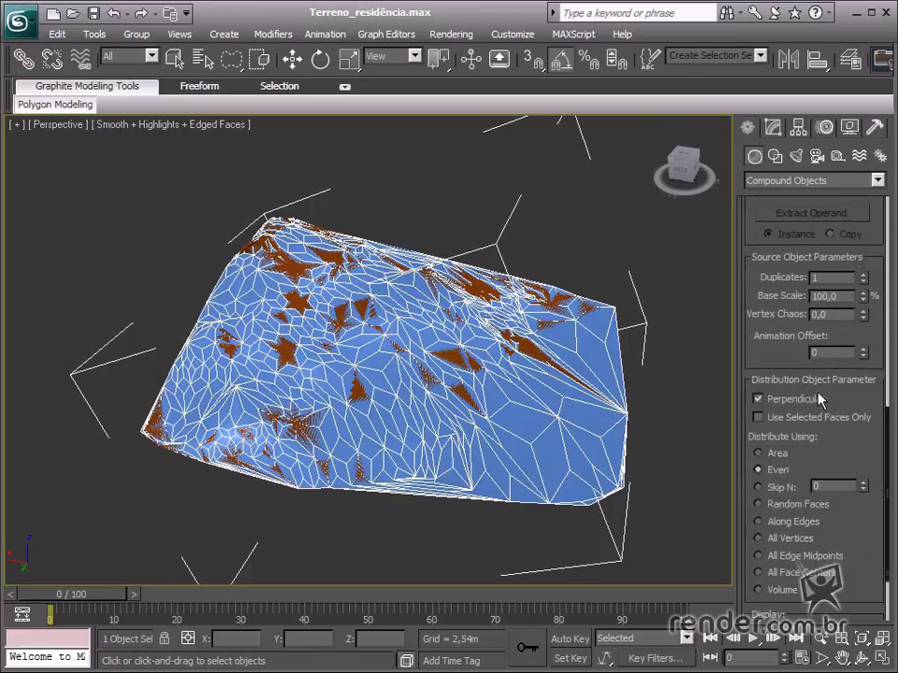
left_click(760, 399)
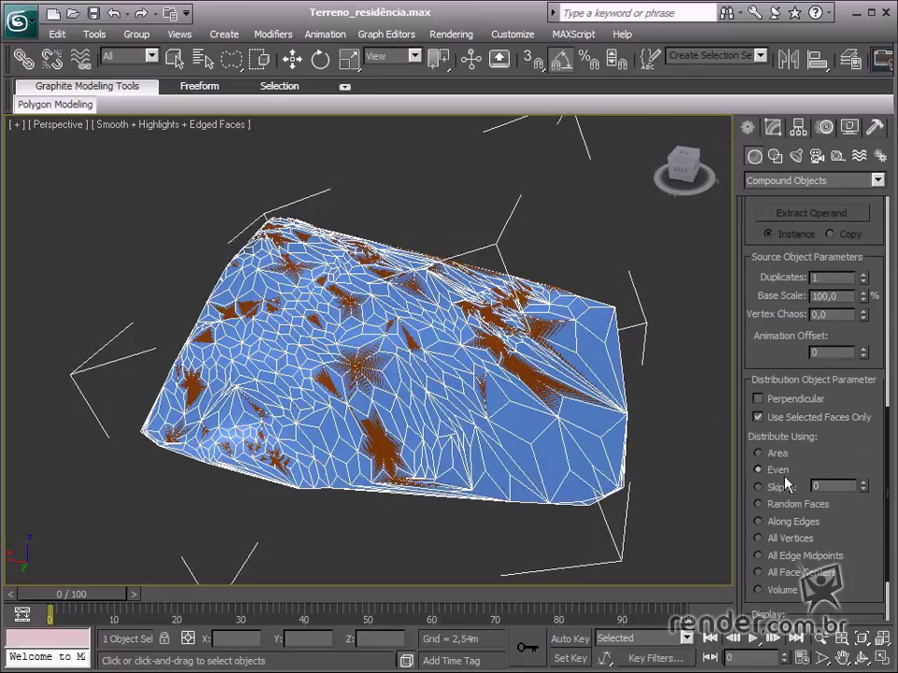
left_click_drag(858, 523, 856, 587)
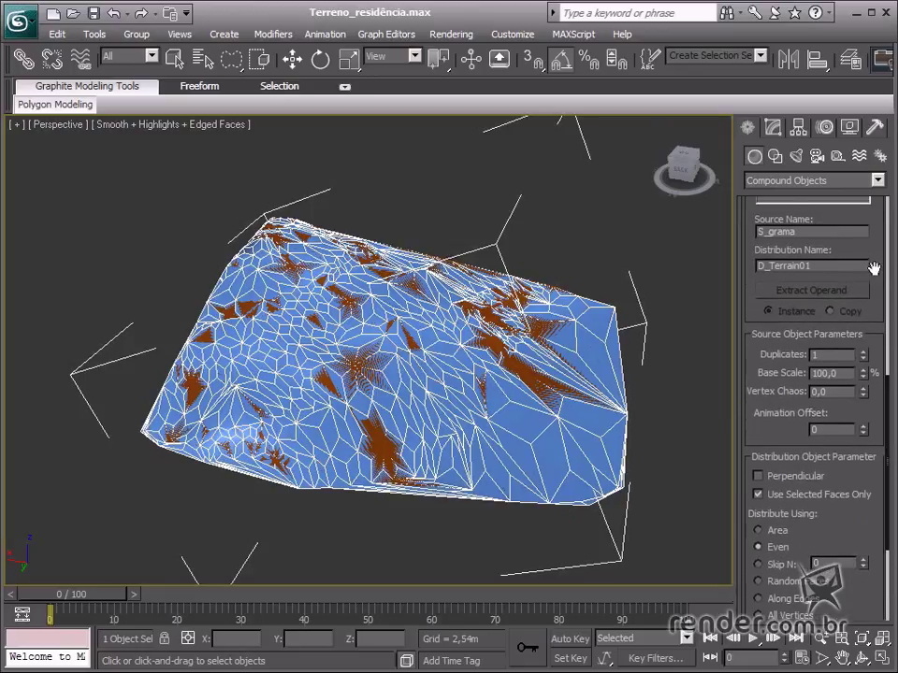
left_click_drag(874, 263, 875, 298)
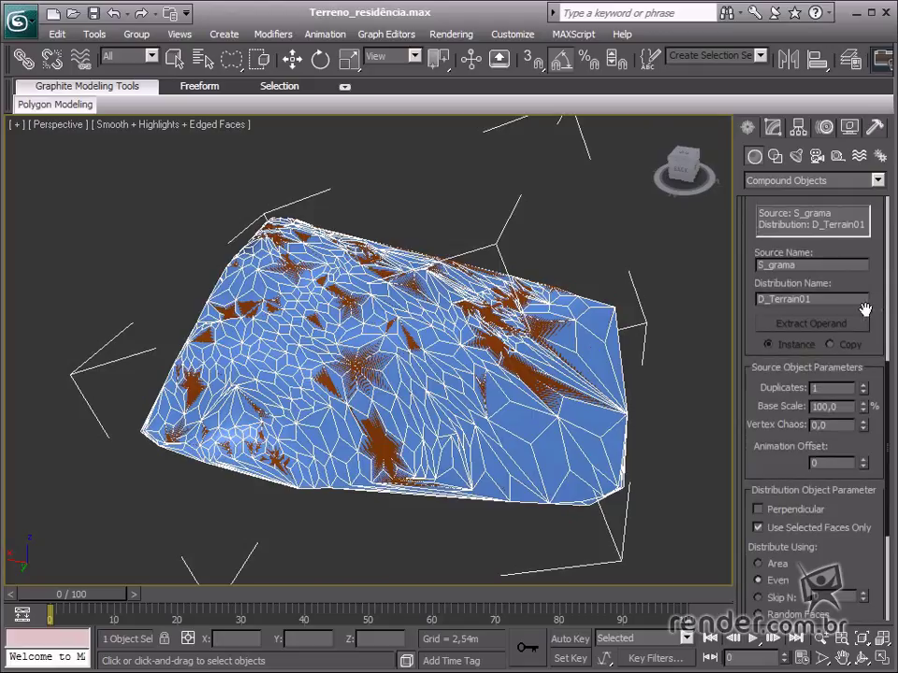
Set Scatter Duplicates to 20000 and zoom in to inspect the grass coverage
left_click(814, 387)
type("21")
type("0000")
key("Return")
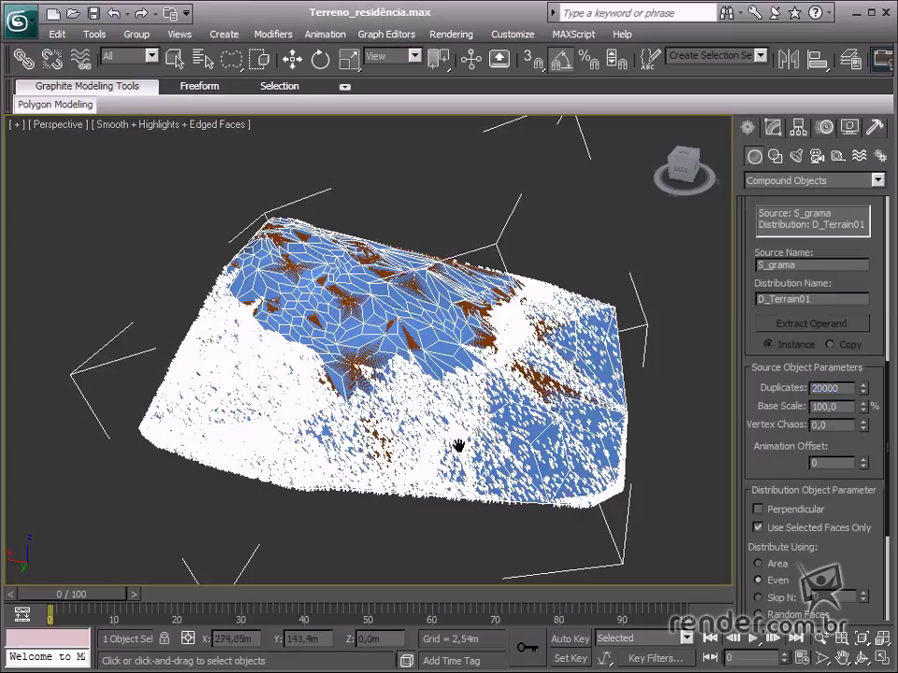
middle_click_drag(458, 445, 458, 445)
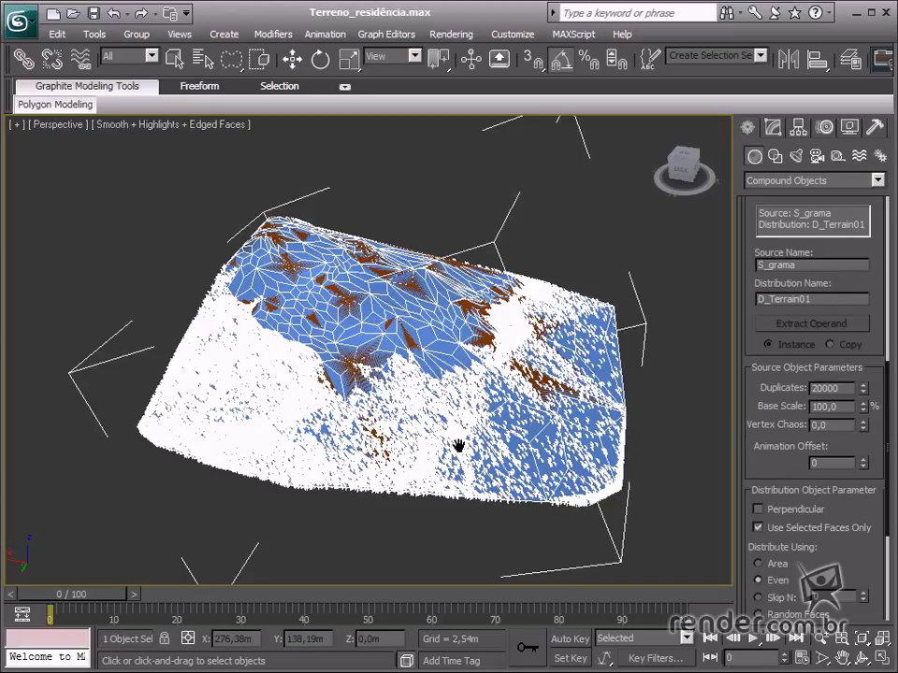
middle_click_drag(458, 445, 458, 445)
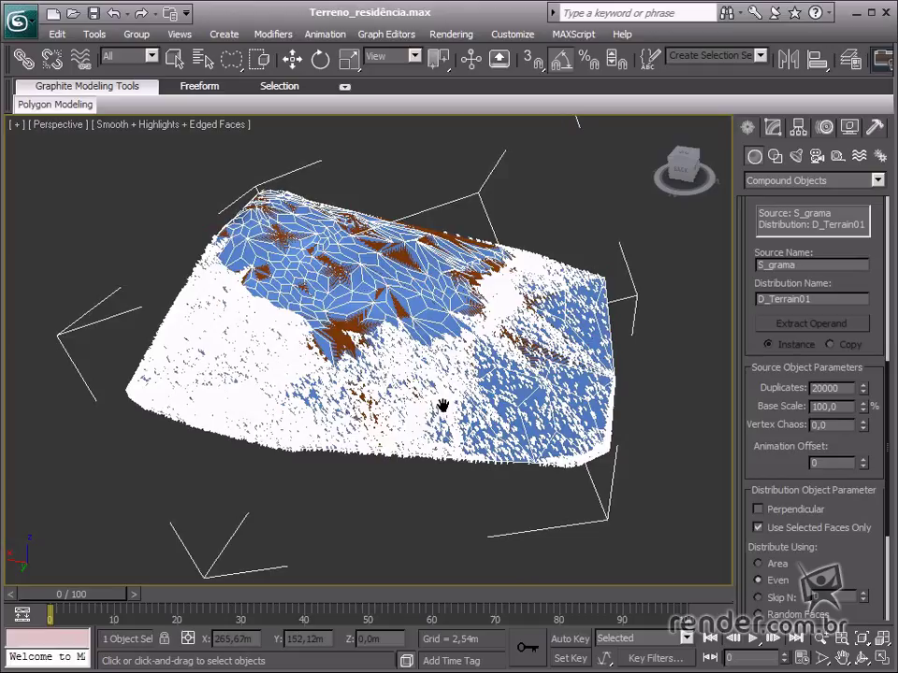
scroll(443, 405, "up", 5)
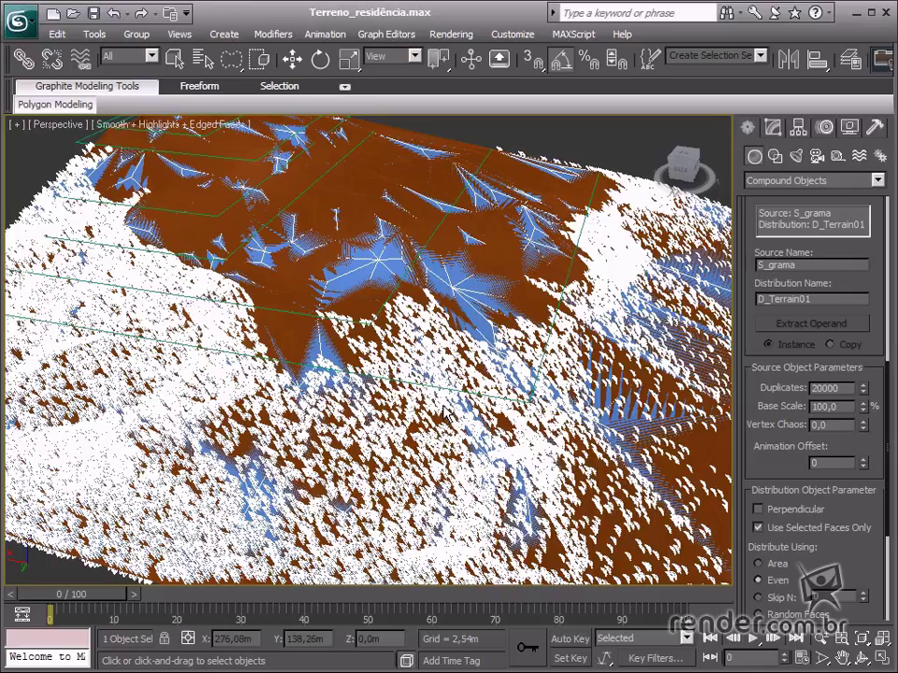
scroll(558, 476, "up", 5)
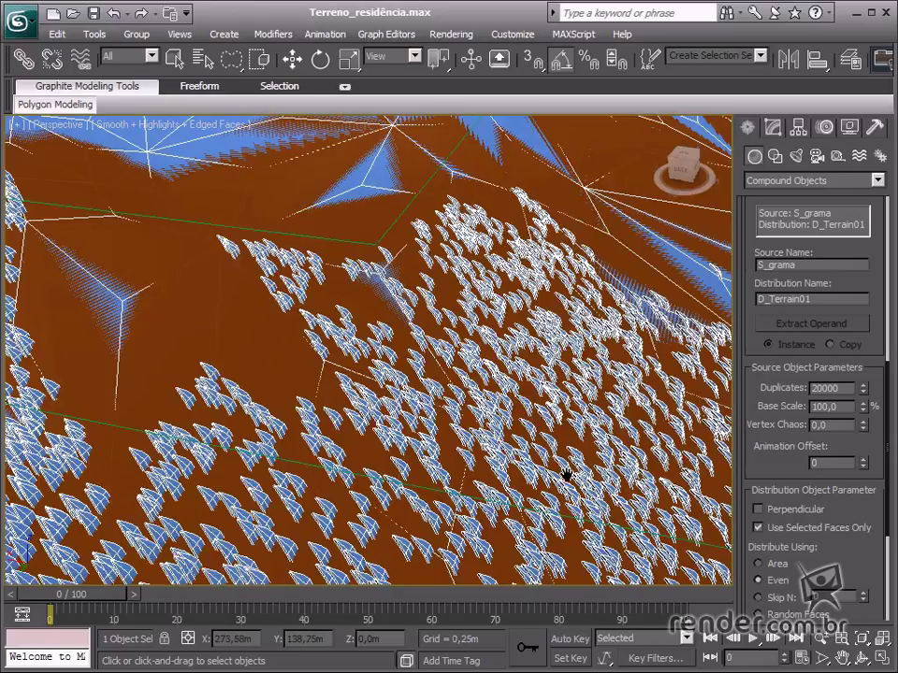
scroll(566, 476, "up", 3)
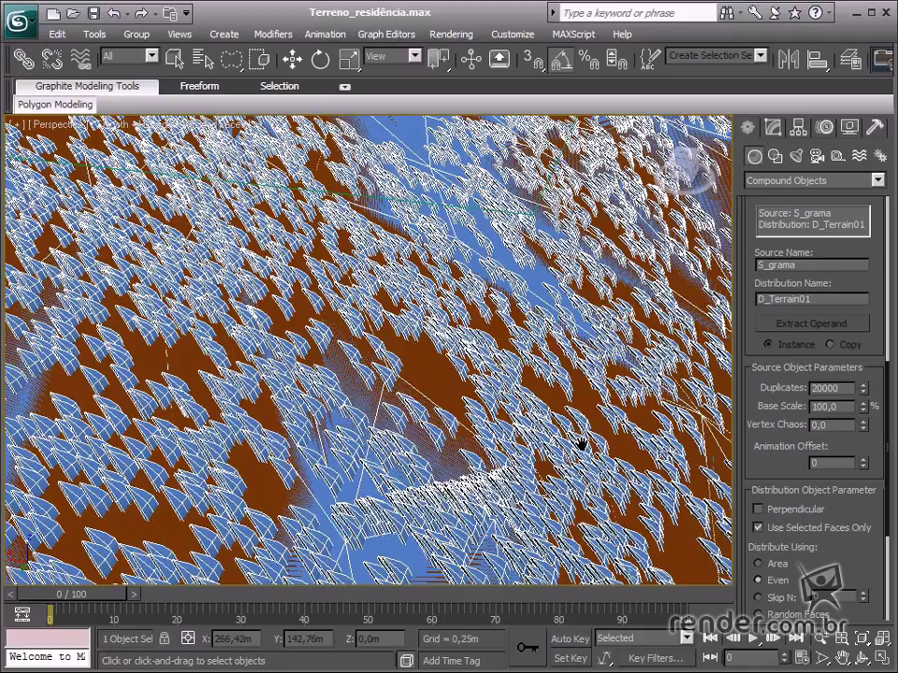
scroll(858, 490, "down", 5)
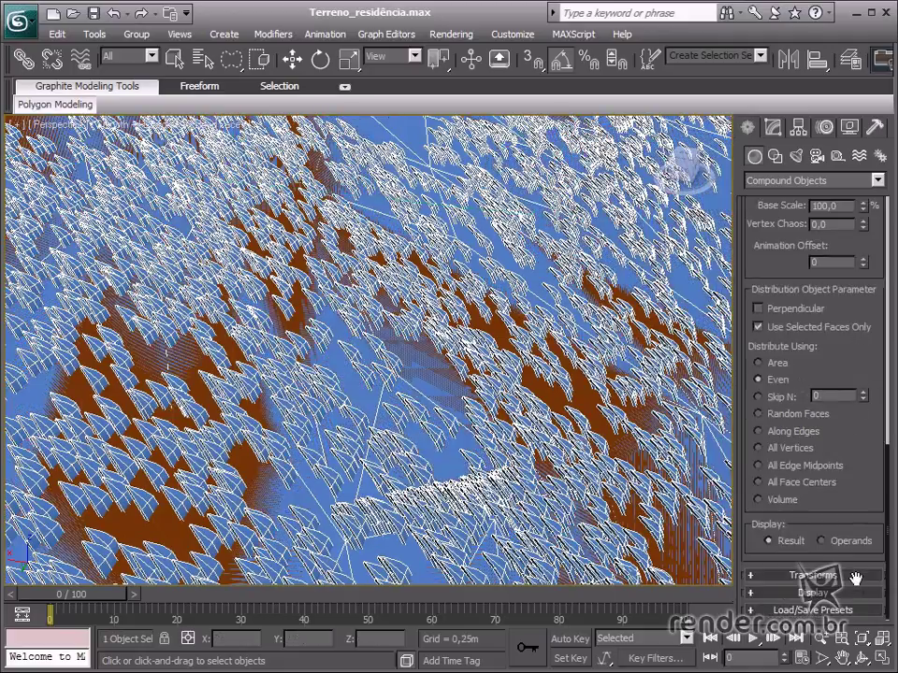
Set the Scatter Transforms Rotation Z to 45 degrees
left_click(804, 575)
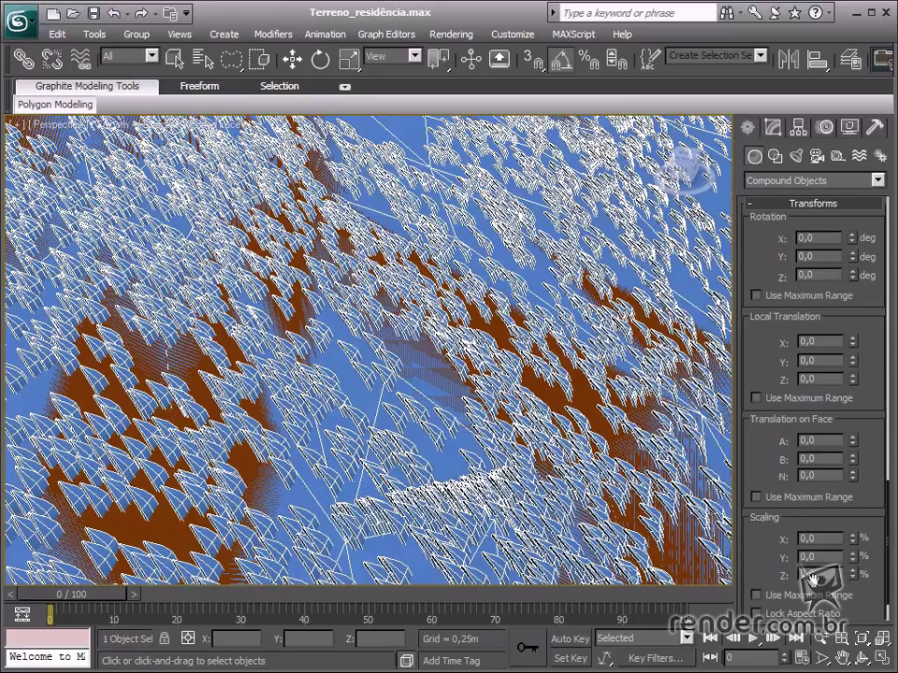
left_click(828, 274)
type("45")
key("Return")
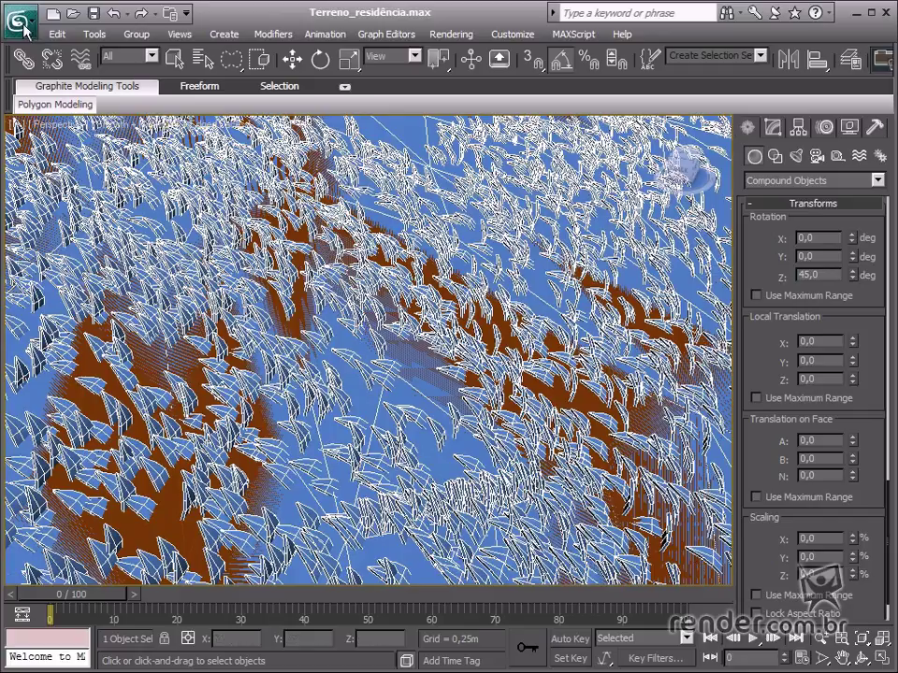
Save the scene as a new file named 'terreno gramado.max'
left_click(23, 29)
left_click(42, 177)
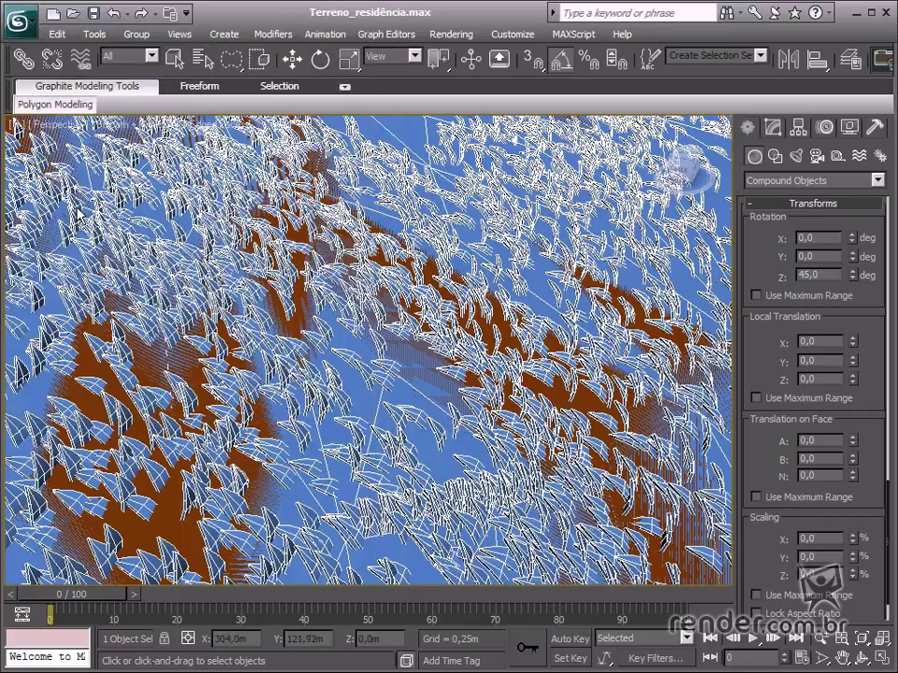
left_click_drag(305, 18, 292, 211)
type("terren")
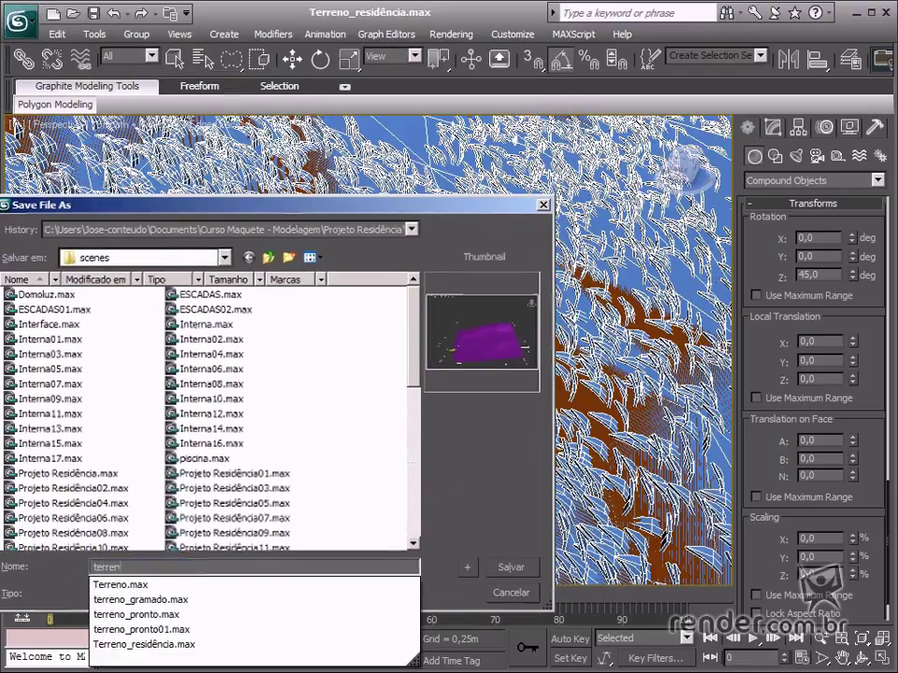
type("o gramado")
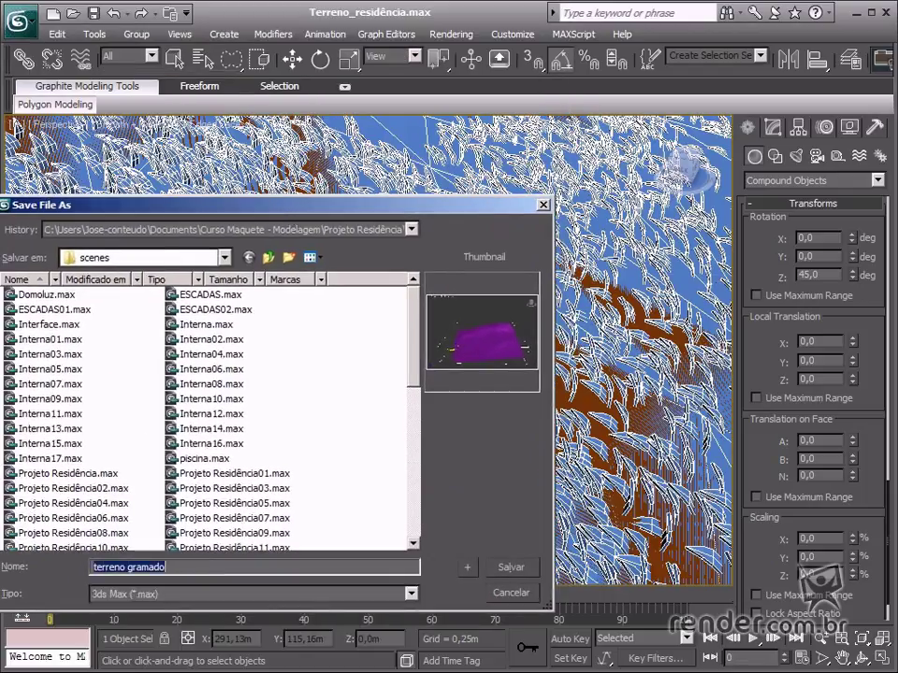
key("Return")
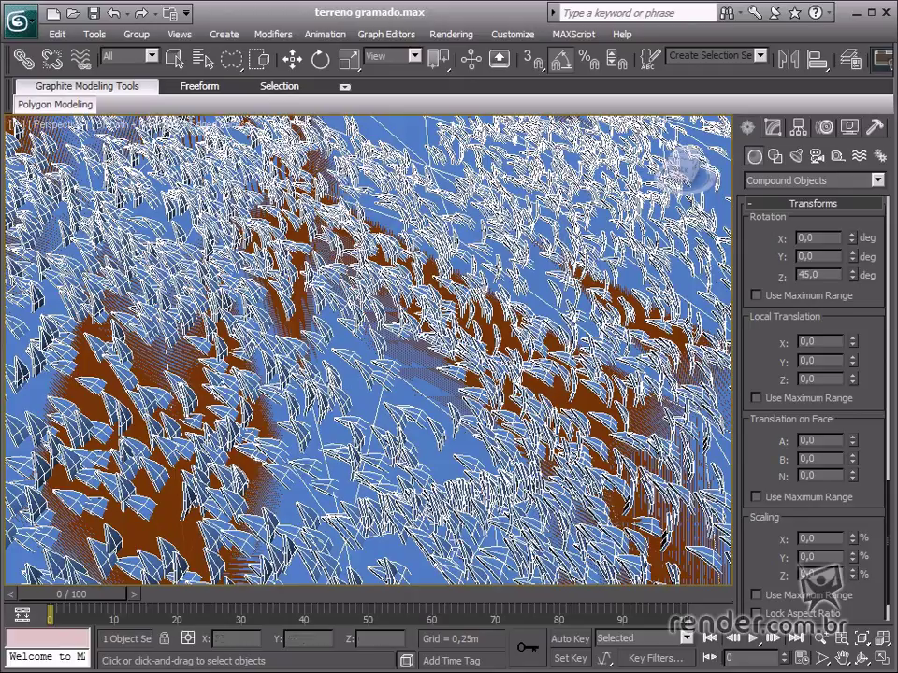
Restore the four-viewport layout with Top, Front, Left and Perspective views
left_click(882, 660)
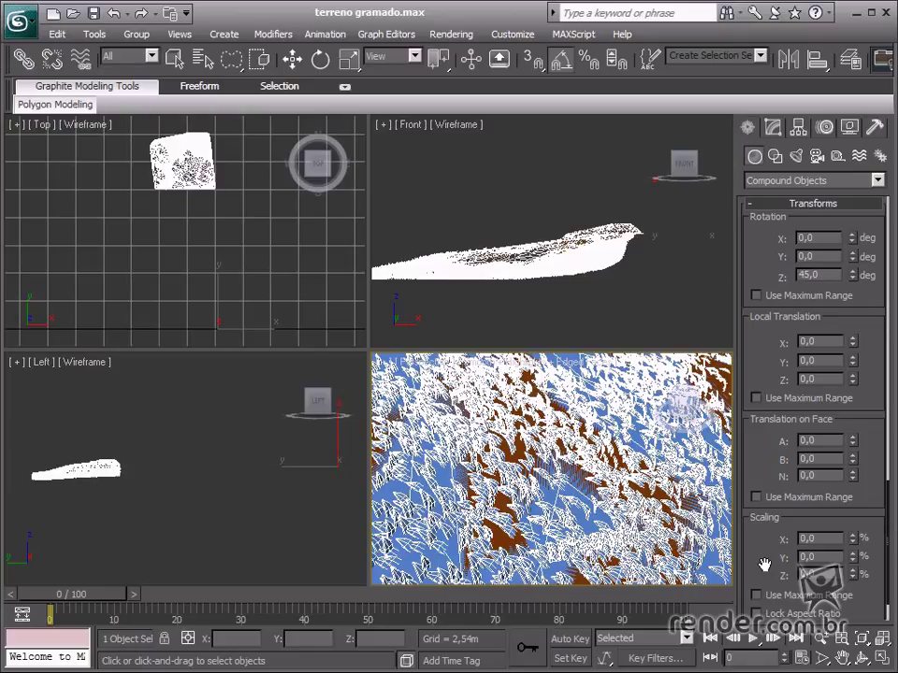
left_click(19, 16)
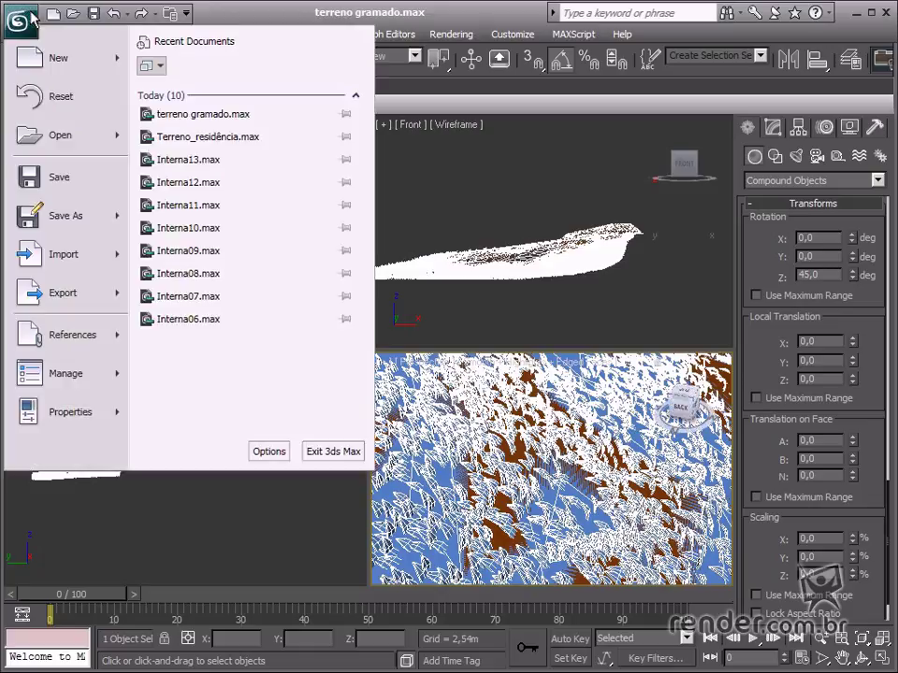
mouse_move(108, 344)
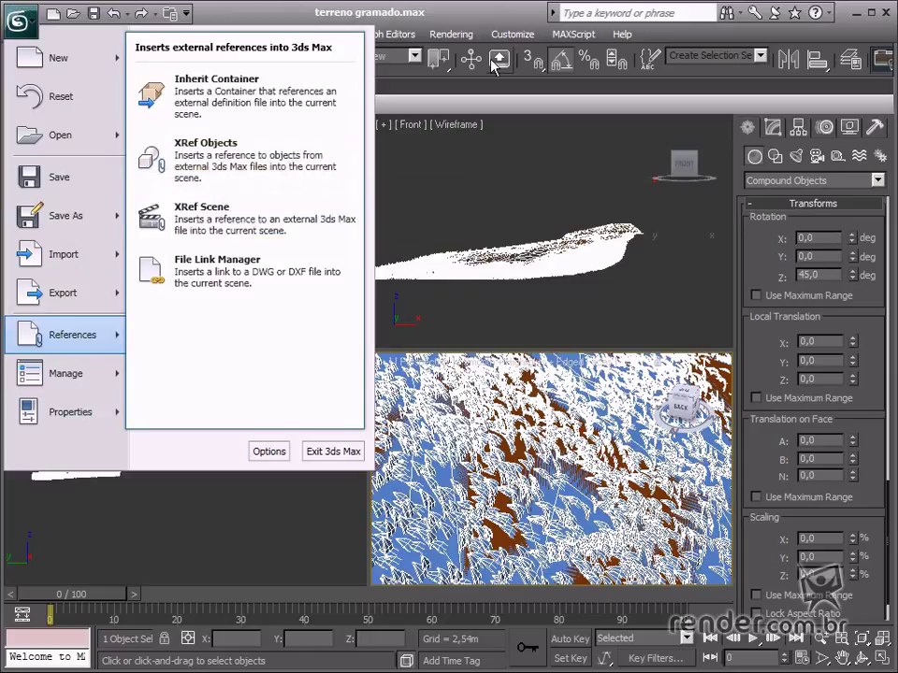
left_click(487, 11)
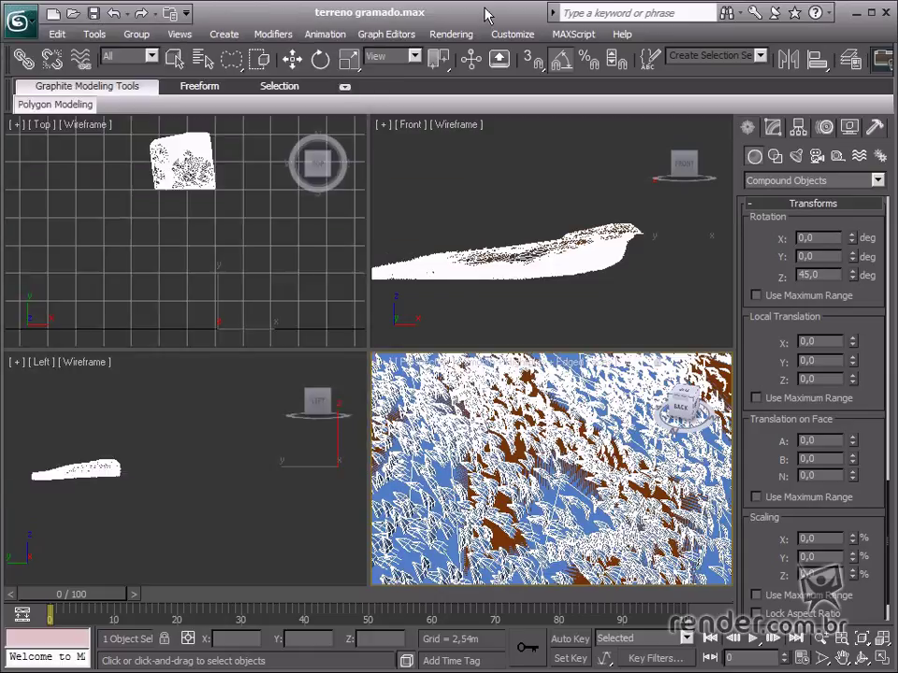
left_click(535, 428)
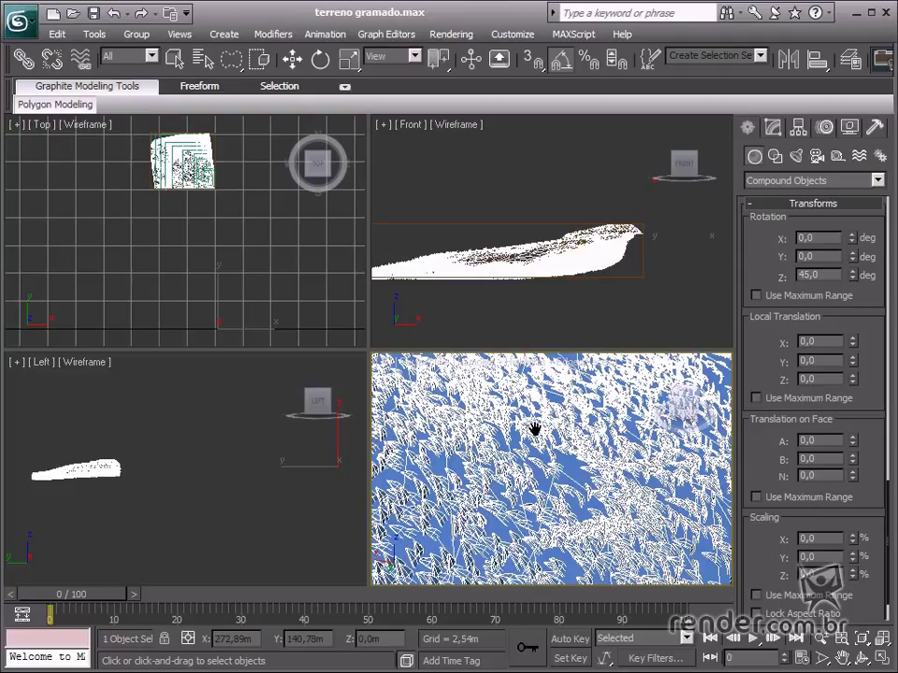
scroll(535, 427, "up", 3)
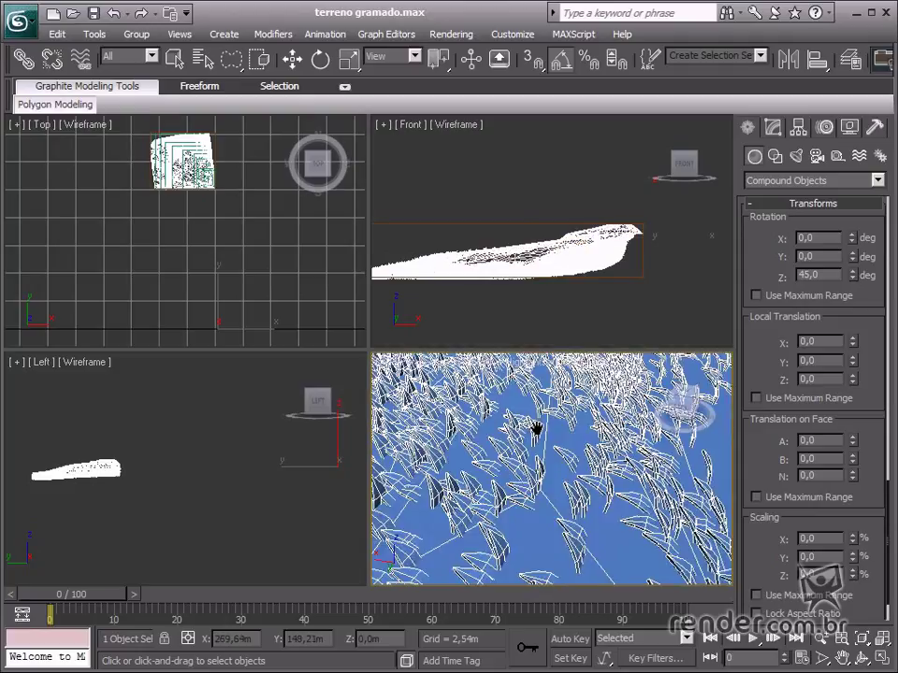
middle_click_drag(535, 427, 540, 433)
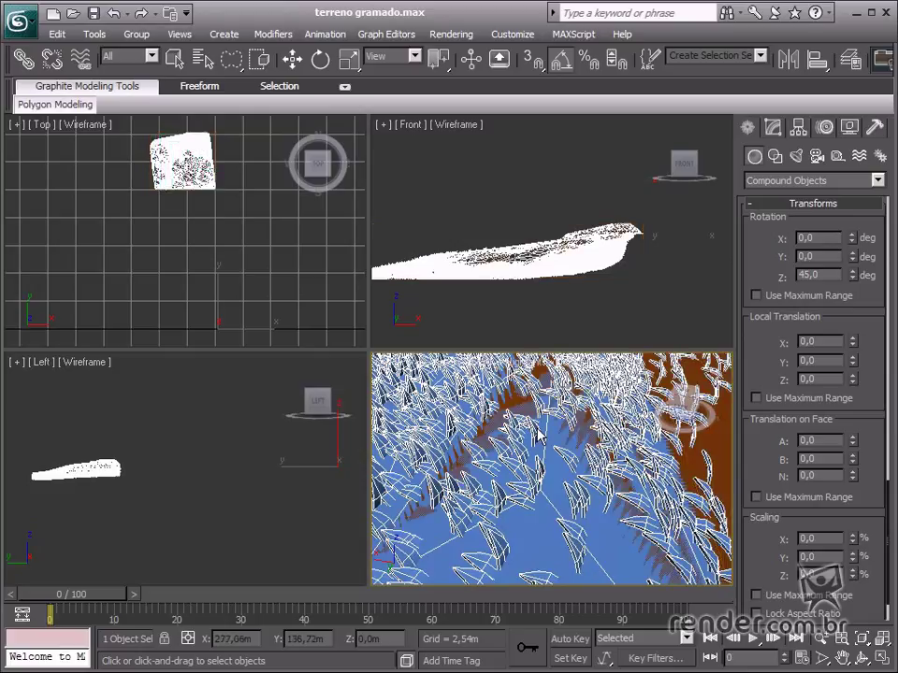
scroll(540, 434, "down", 5)
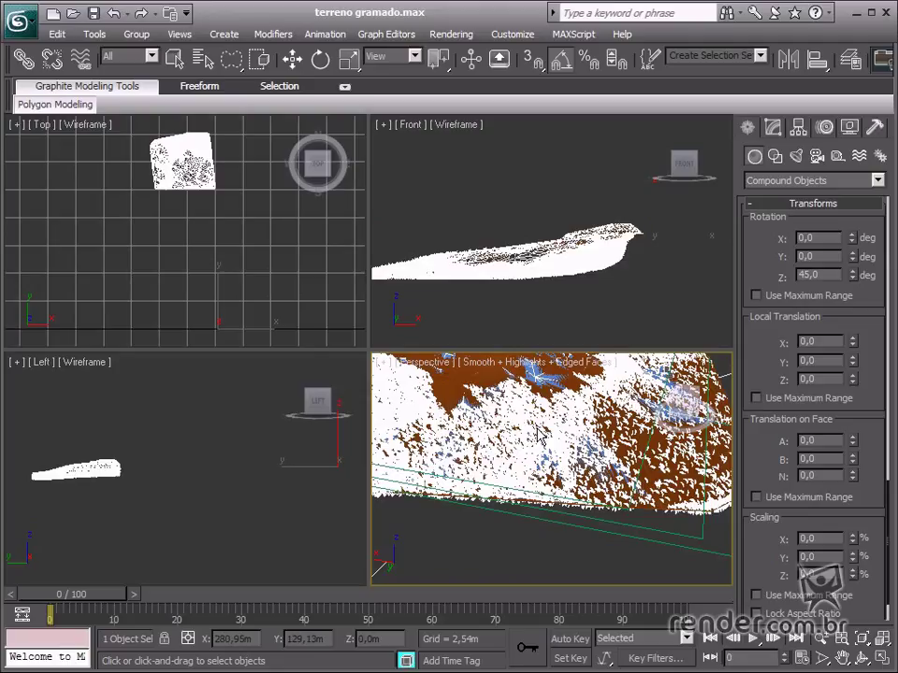
scroll(540, 433, "up", 2)
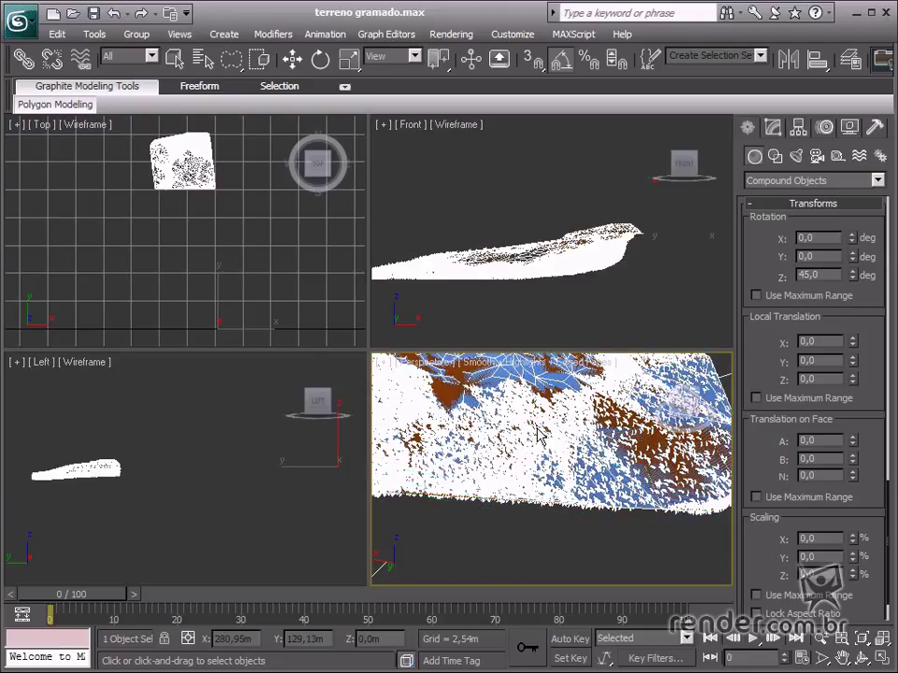